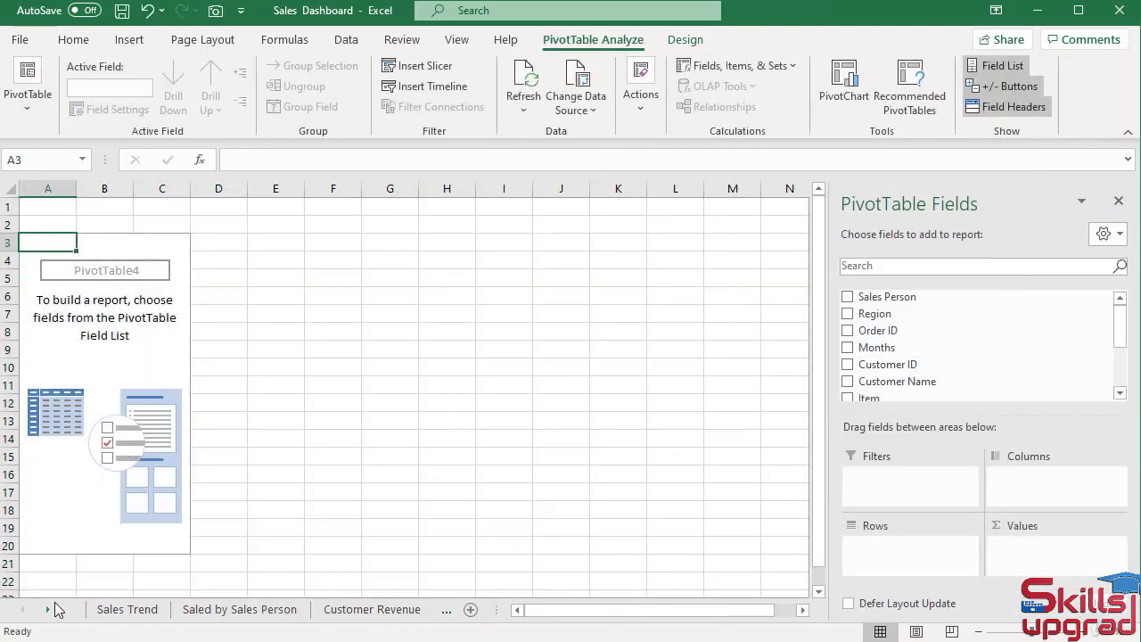
- Rename the empty PivotTable's worksheet, Sheet5, as "Sales by Region"
click(48, 610)
click(48, 610)
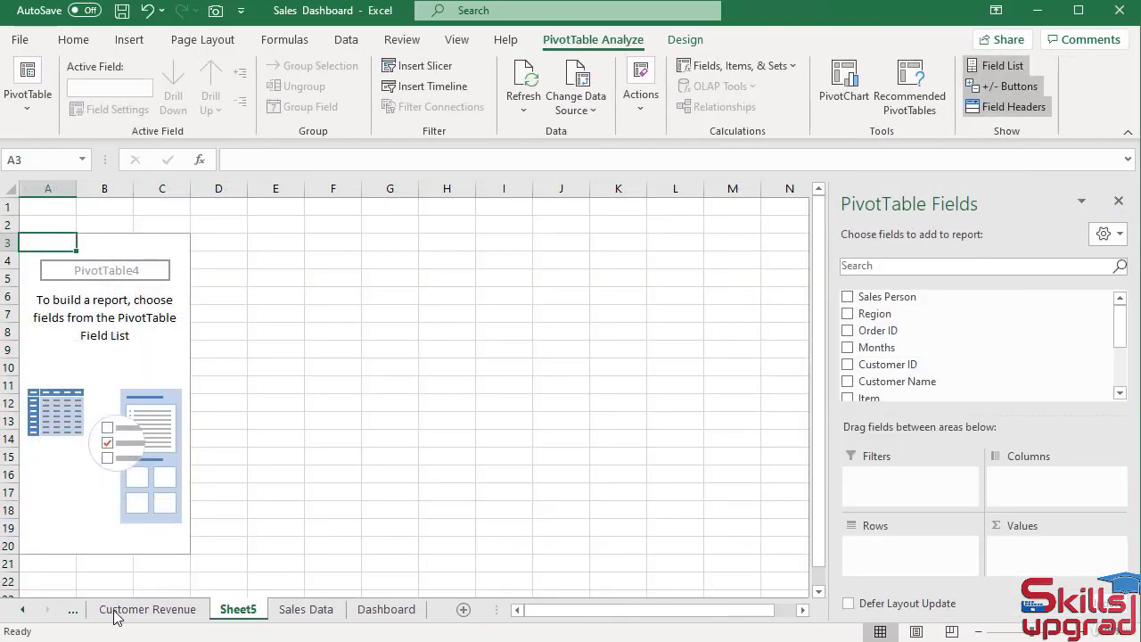
double_click(239, 609)
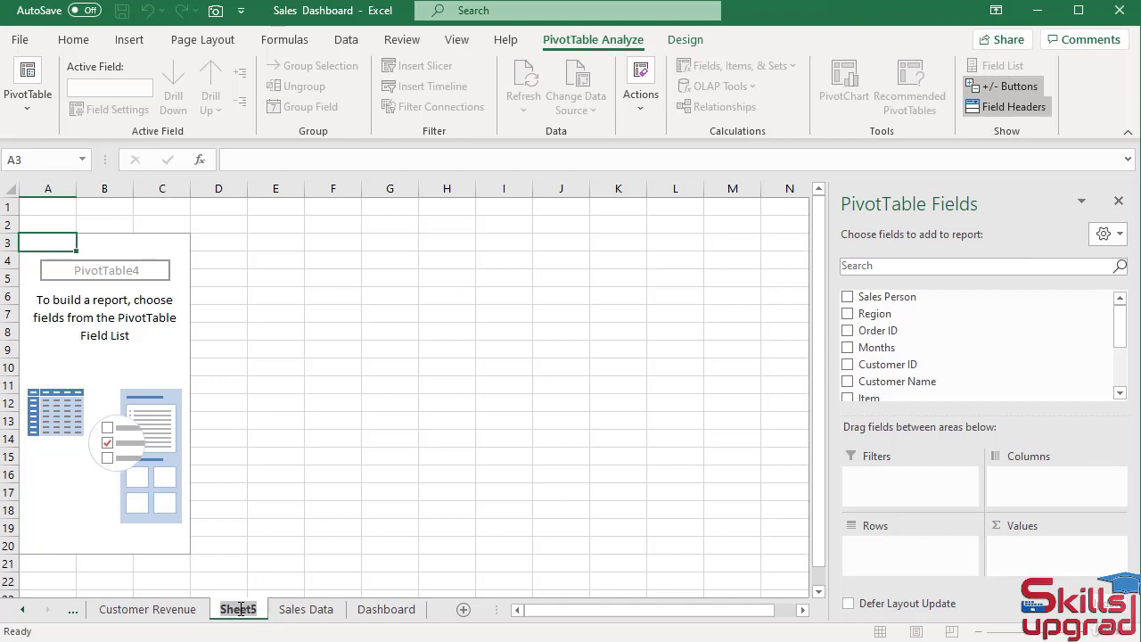
text(Sales by Region)
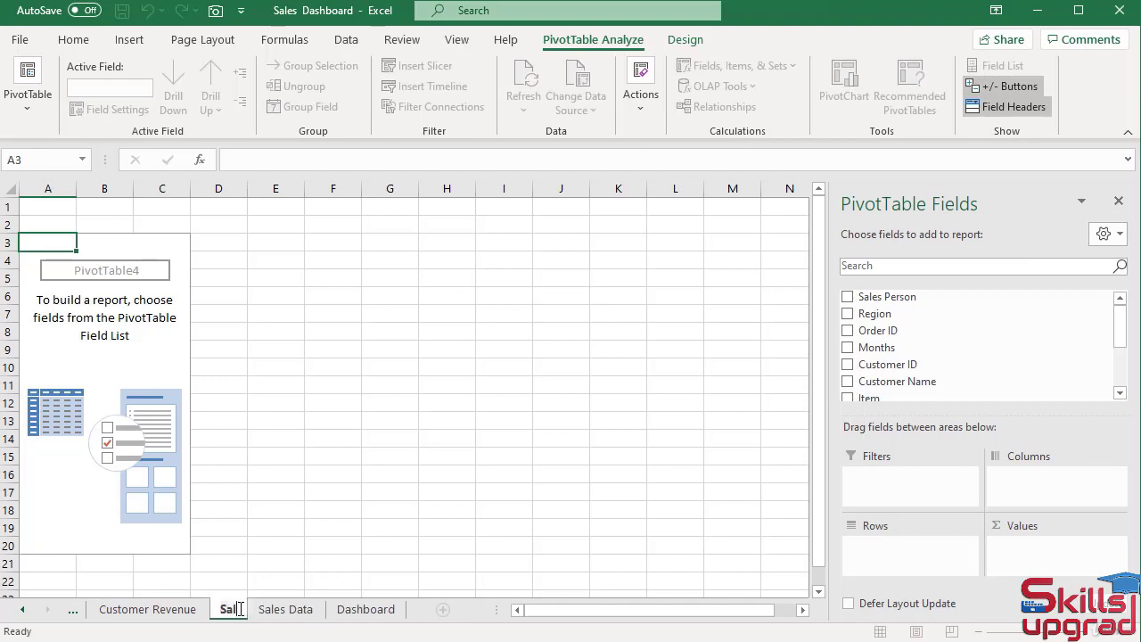
key(Return)
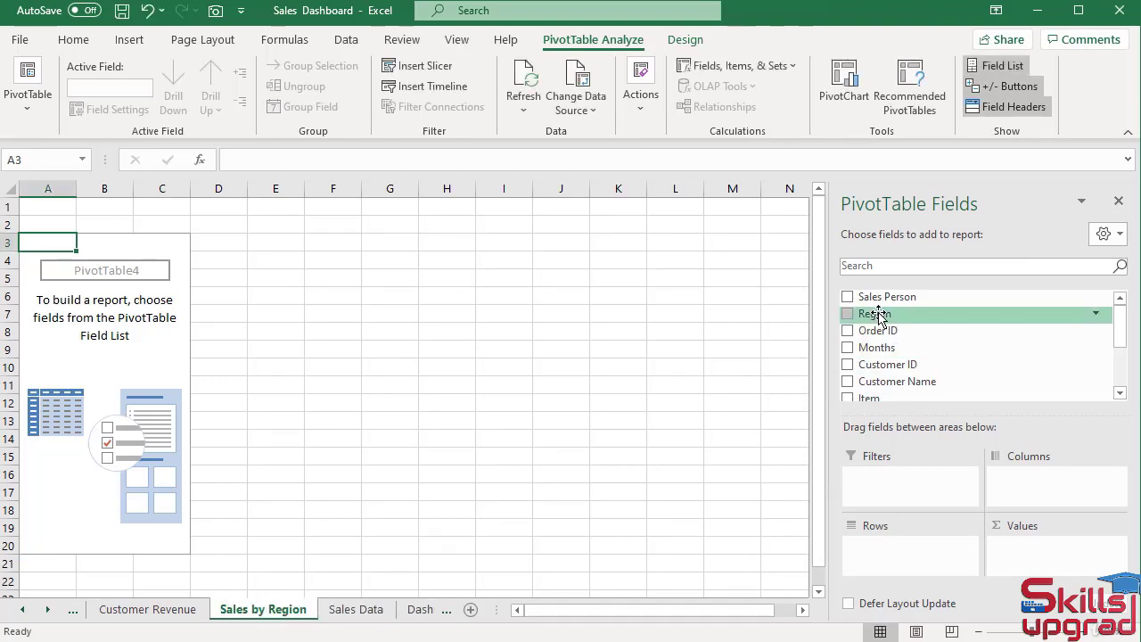
- Build the PivotTable with Region as the row field and Revenue as the summed value field
drag(878, 314, 876, 553)
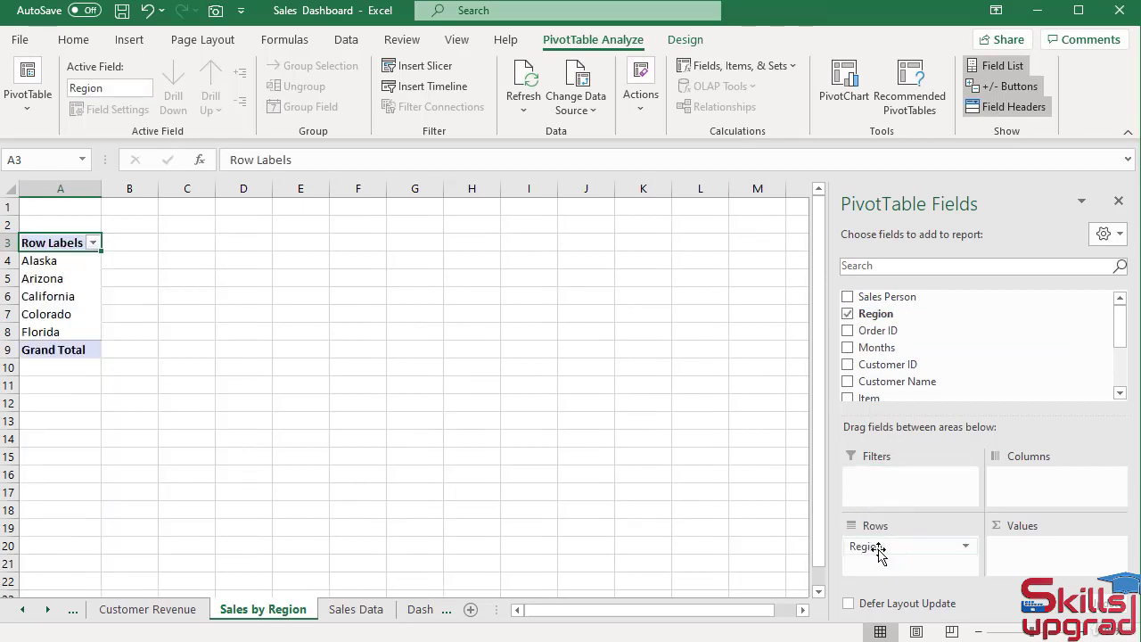
scroll(923, 348, down, 2)
drag(920, 348, 1029, 563)
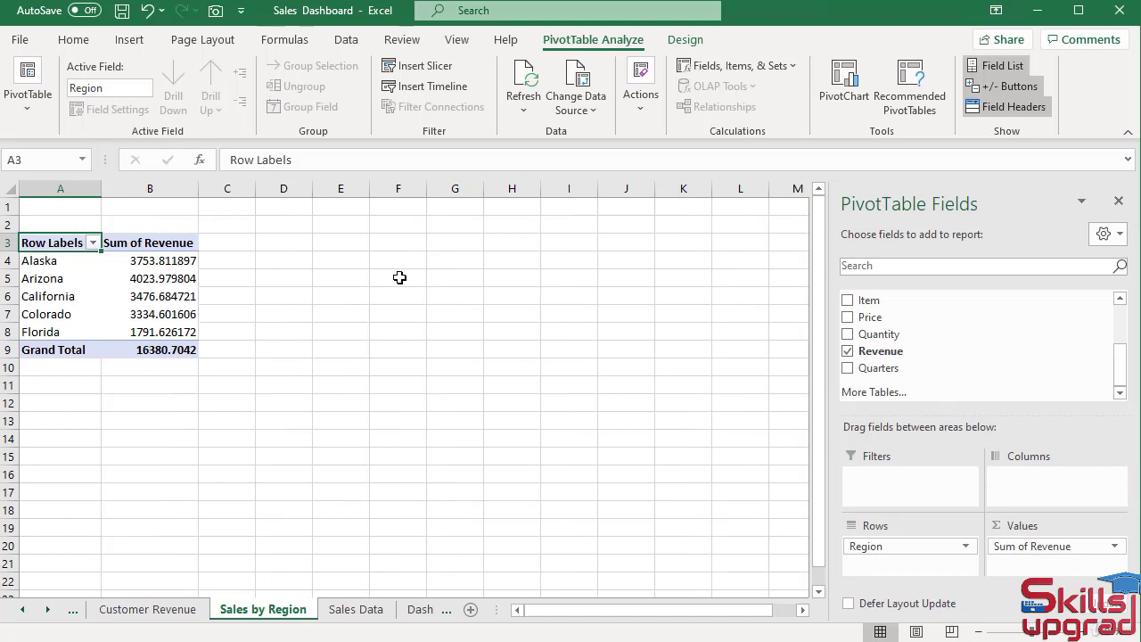
- Set the number format of the PivotTable's revenue field to Currency with the $ symbol and two decimal places
click(164, 349)
right_click(164, 349)
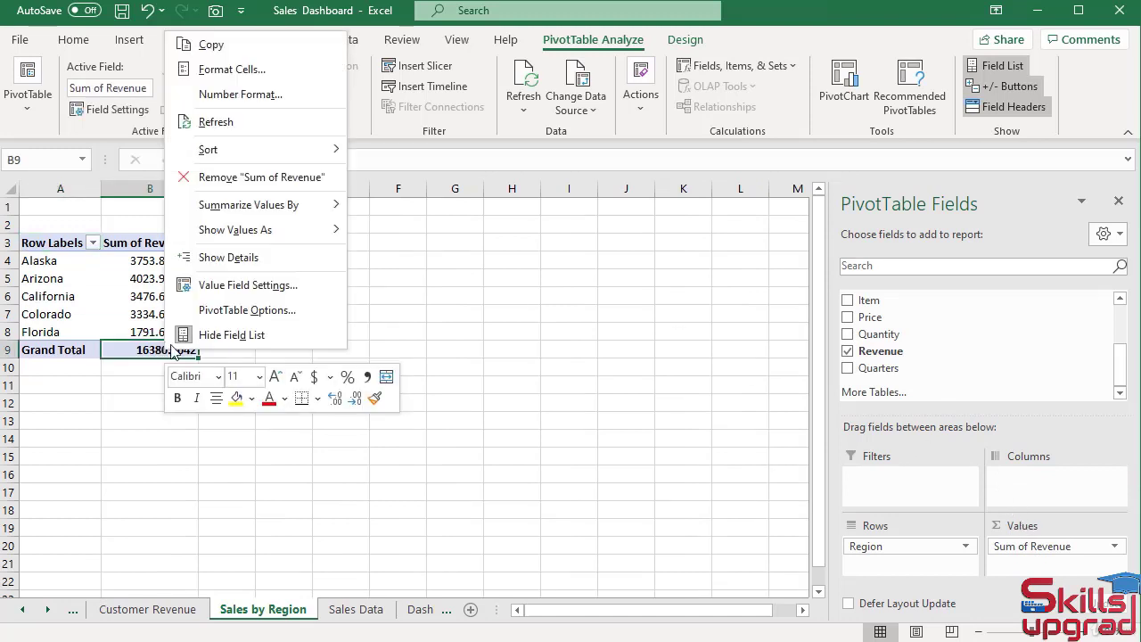
mouse_move(234, 243)
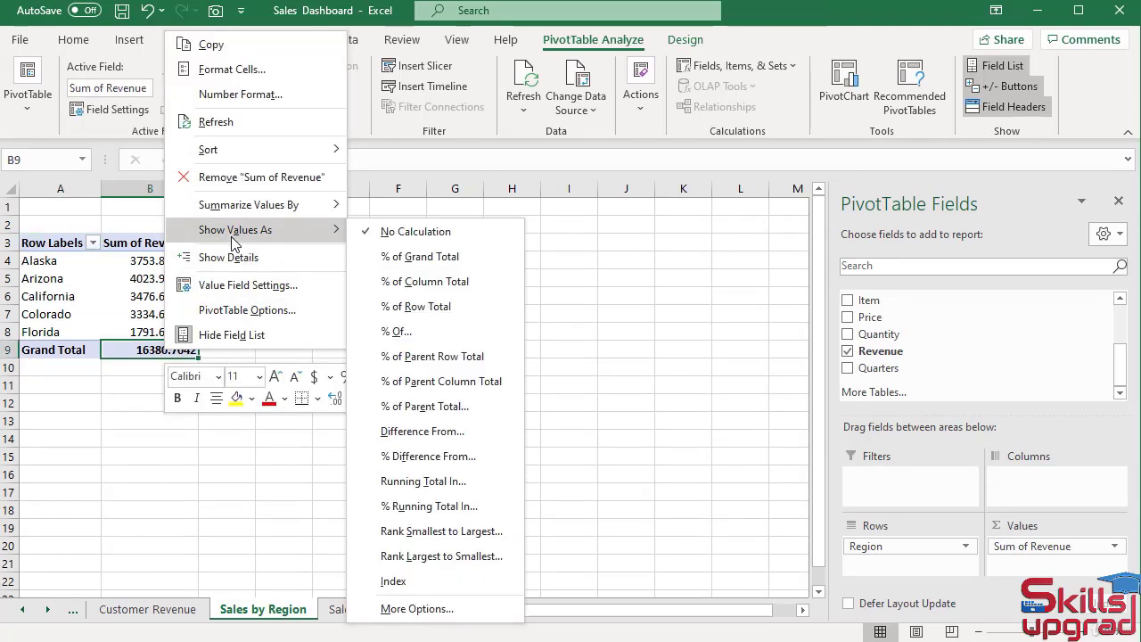
click(223, 95)
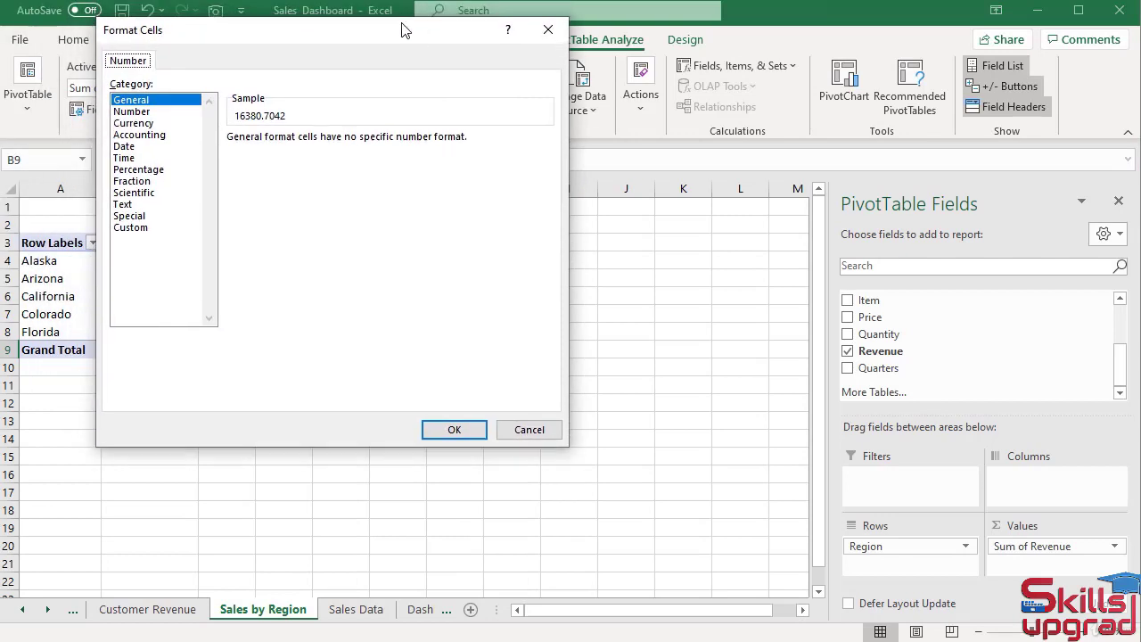
click(132, 123)
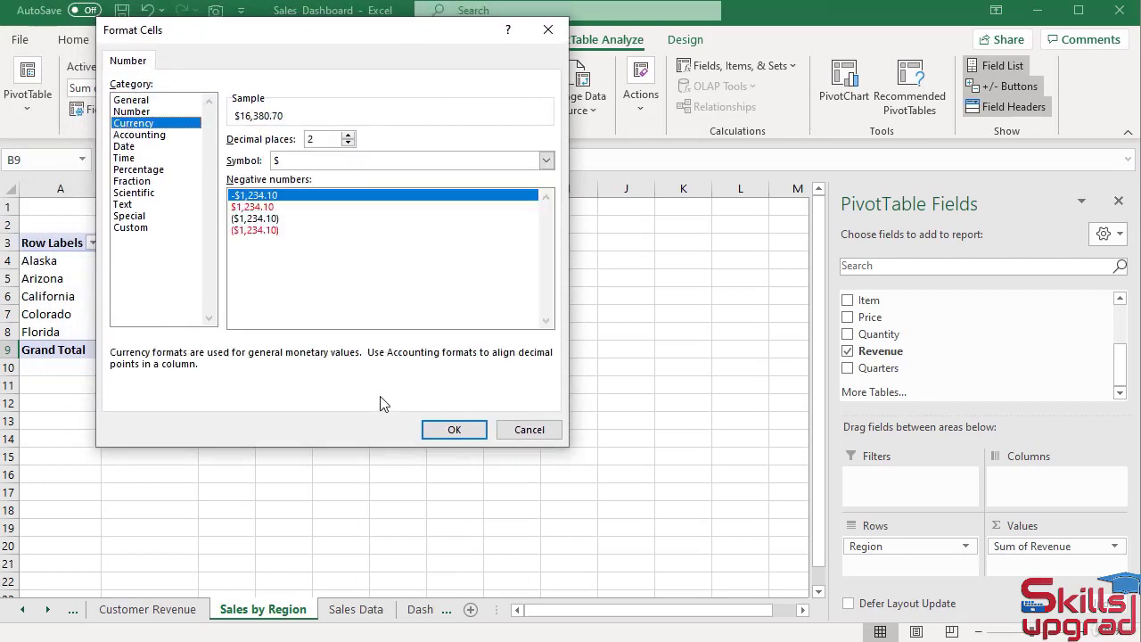
click(454, 430)
- Copy the PivotTable's region and revenue rows A4:B8, without the grand total, and paste them as values only starting at A11
mouse_move(186, 312)
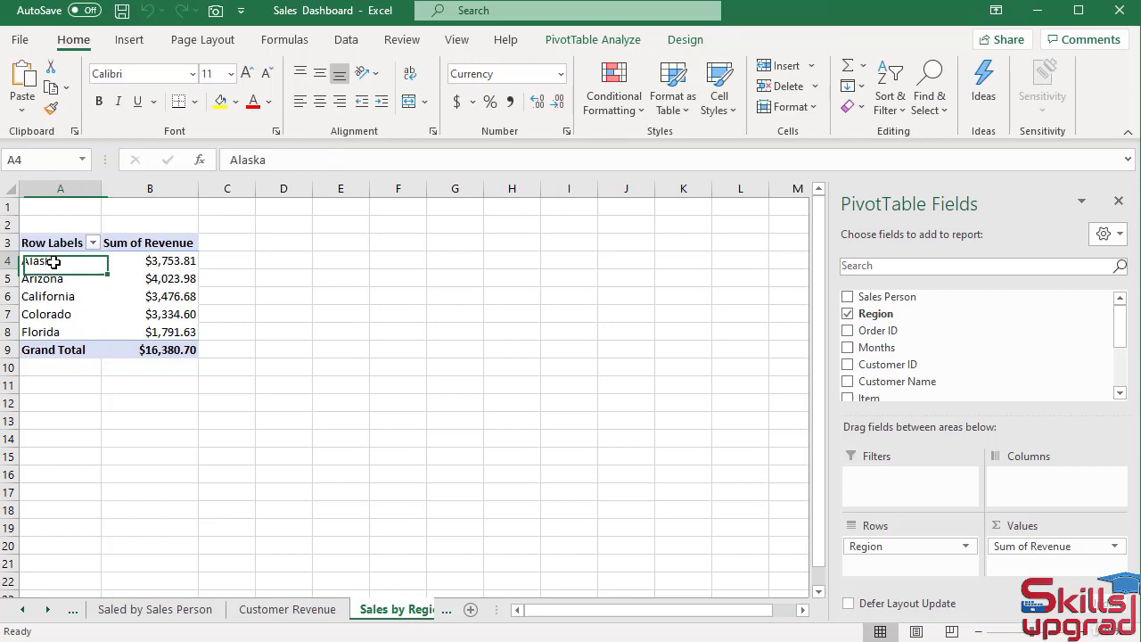
drag(38, 258, 136, 328)
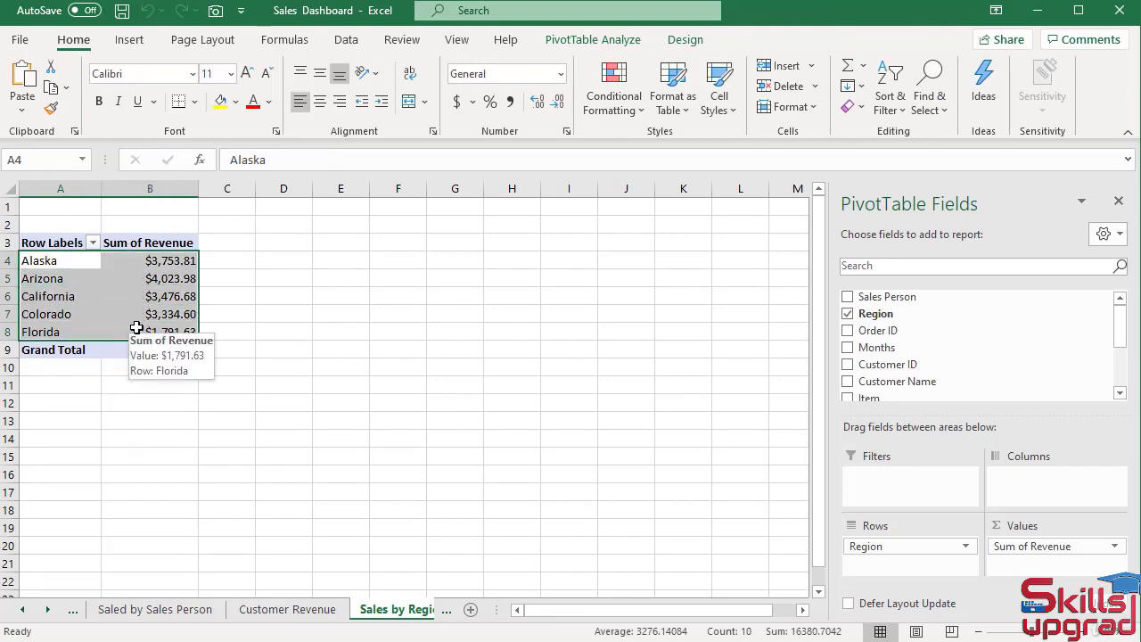
key(ctrl+c)
click(74, 391)
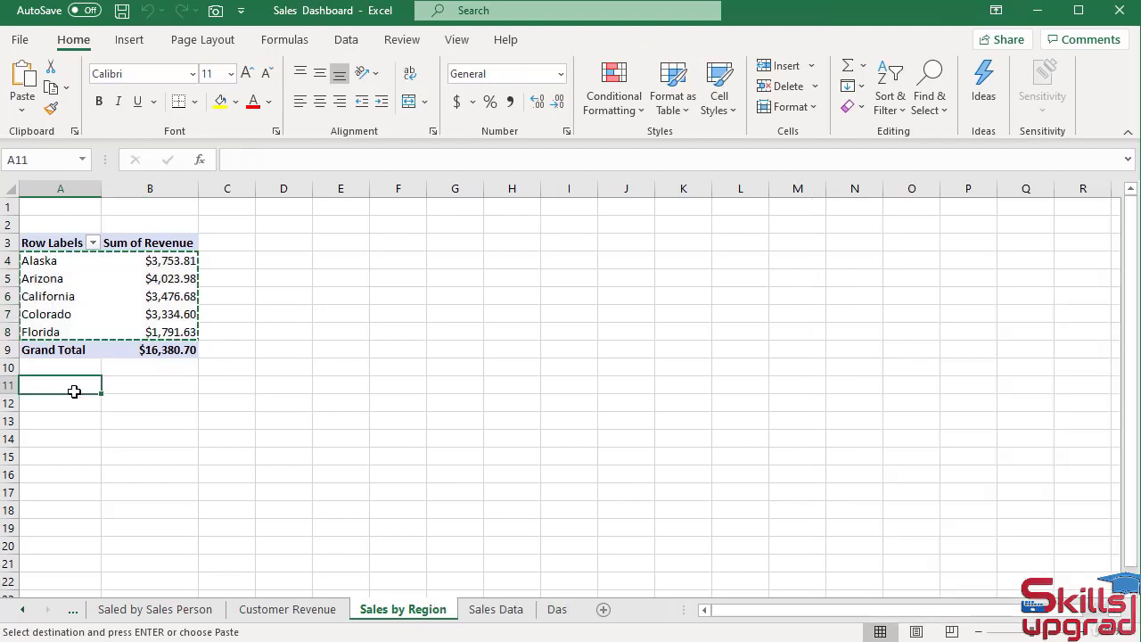
key(ctrl+v)
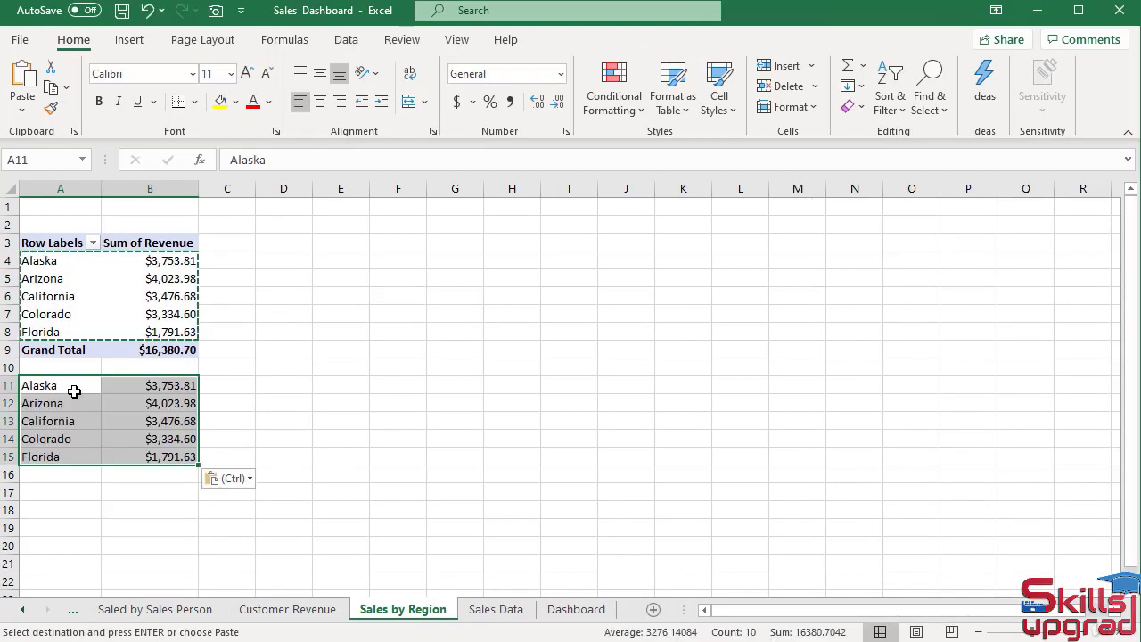
click(243, 478)
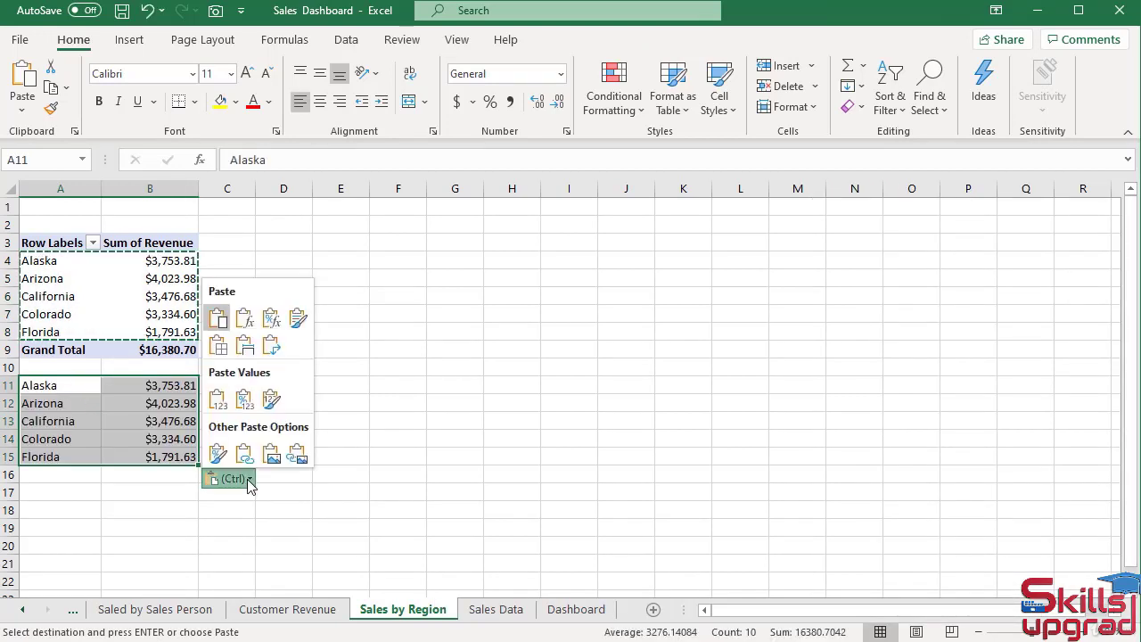
click(218, 398)
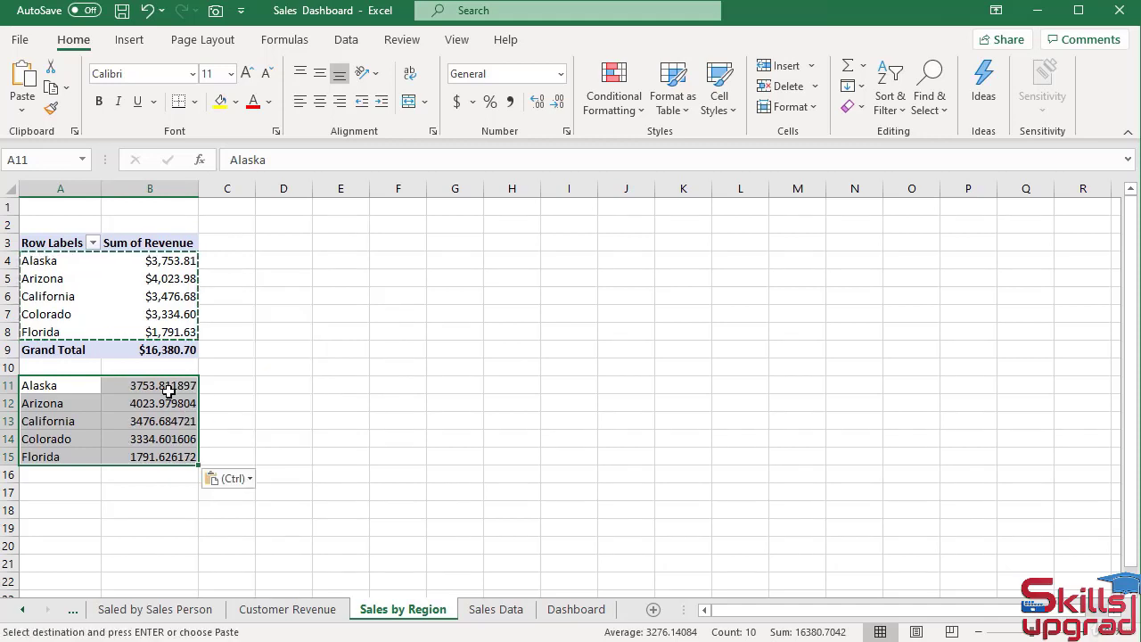
- Format the pasted revenue values in B11:B15 as Currency
drag(170, 391, 173, 454)
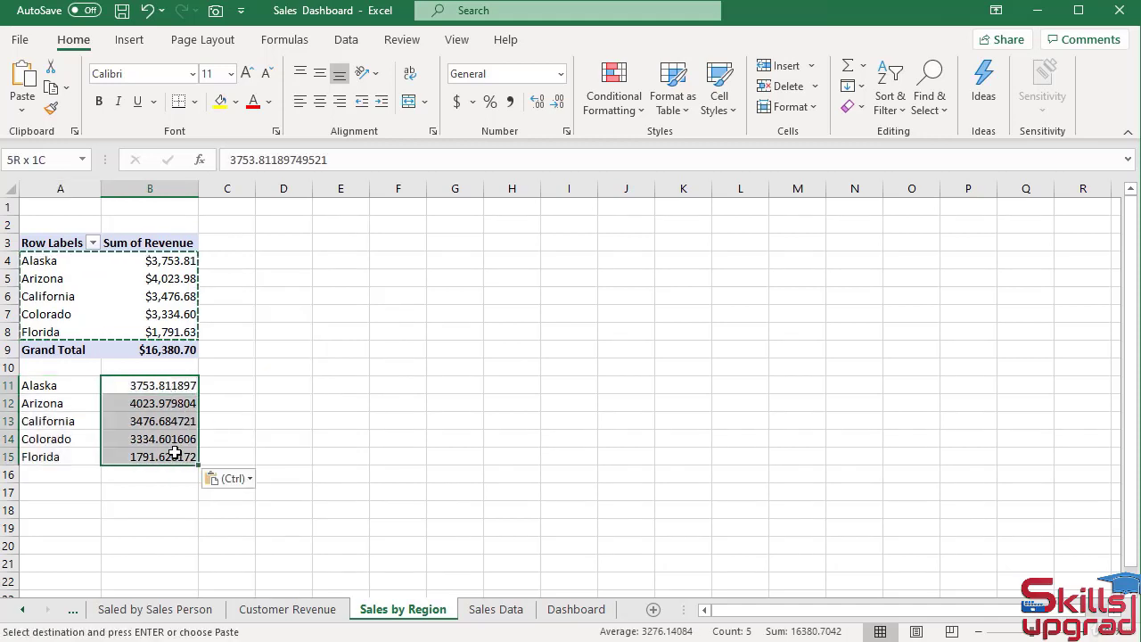
click(561, 74)
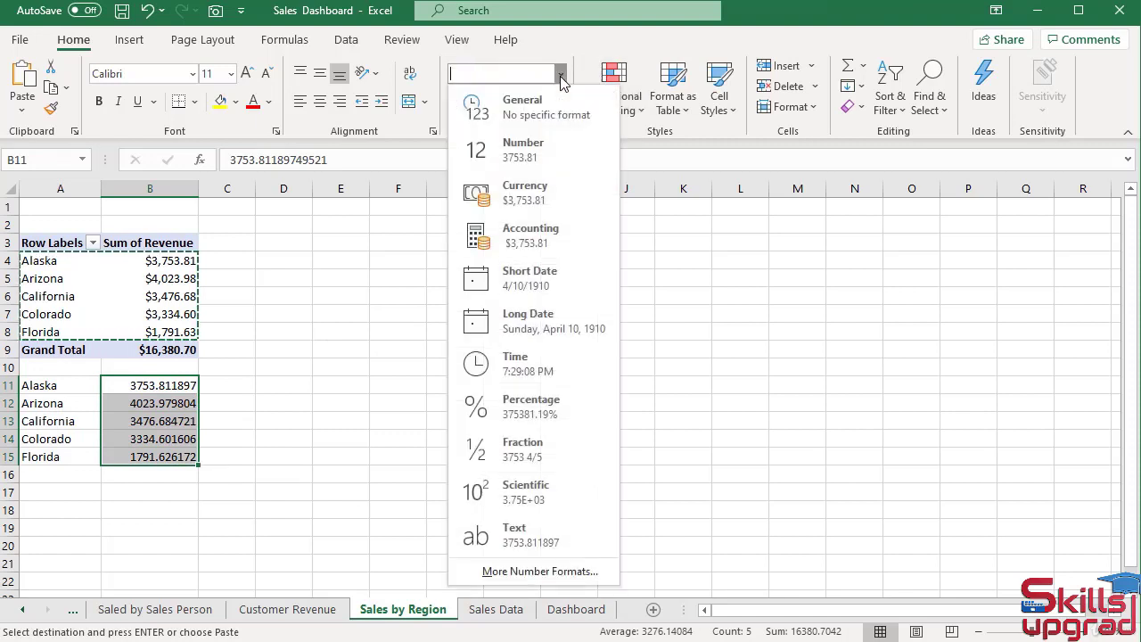
click(538, 199)
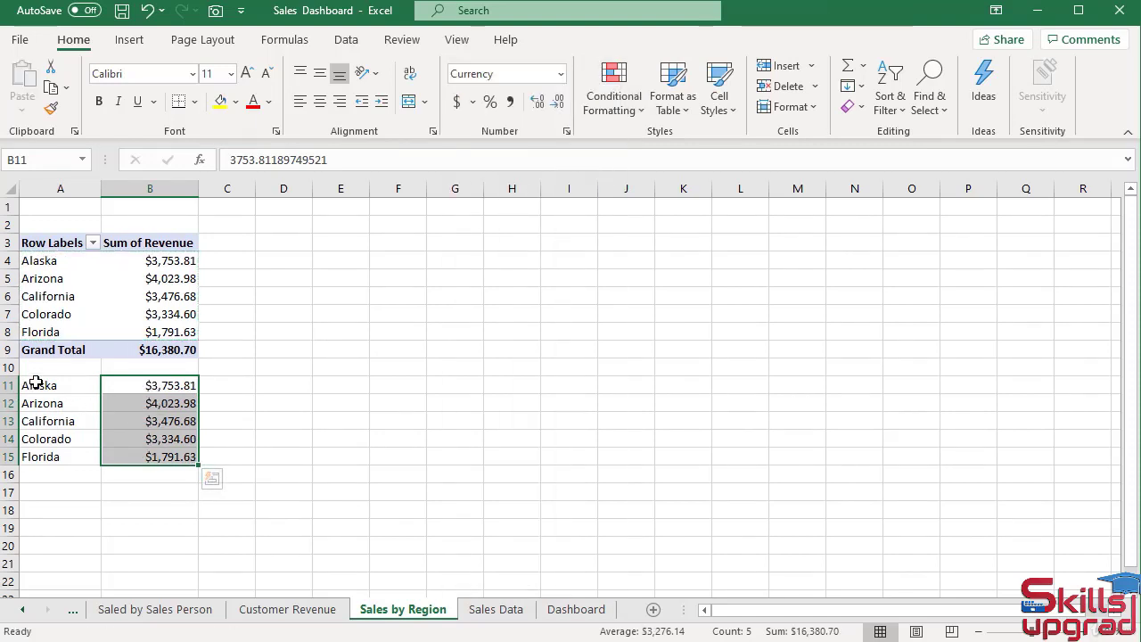
- Insert a filled map chart from the pasted region and revenue data in A11:B15
drag(39, 384, 152, 453)
click(129, 43)
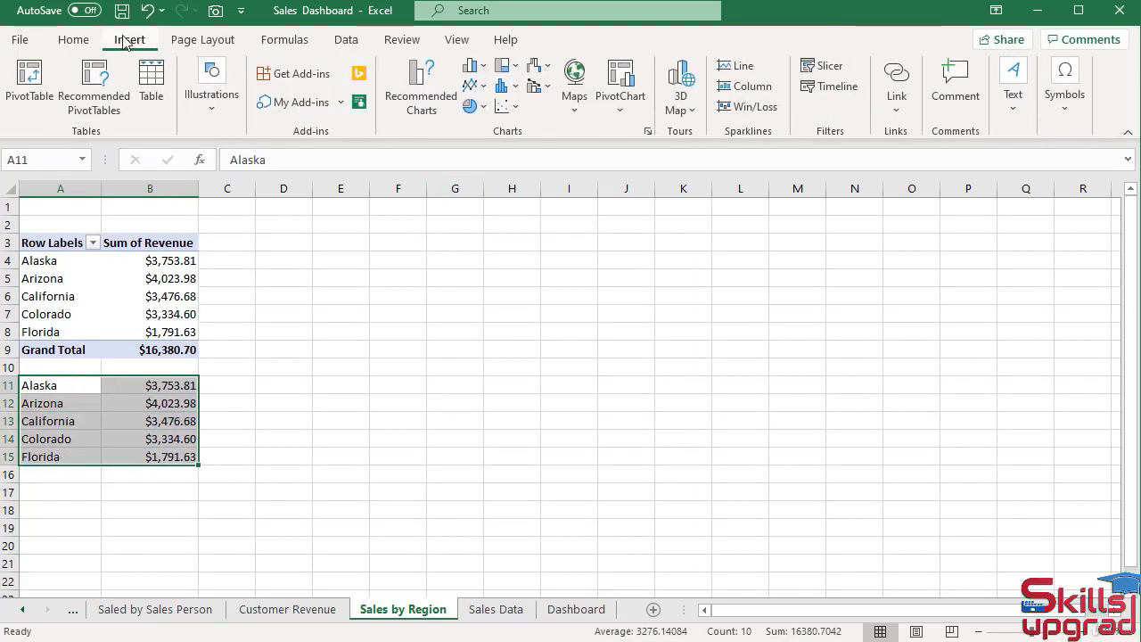
click(572, 105)
click(583, 174)
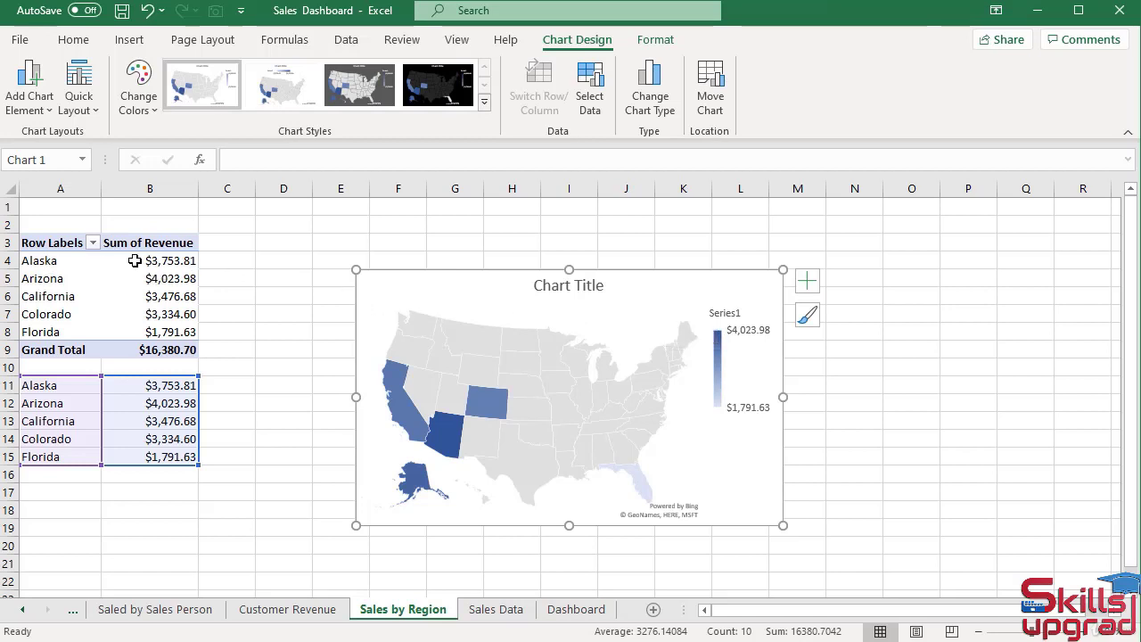
- Change the map chart's series values to the PivotTable revenue cells B4:B8 on the Sales by Region sheet
right_click(749, 520)
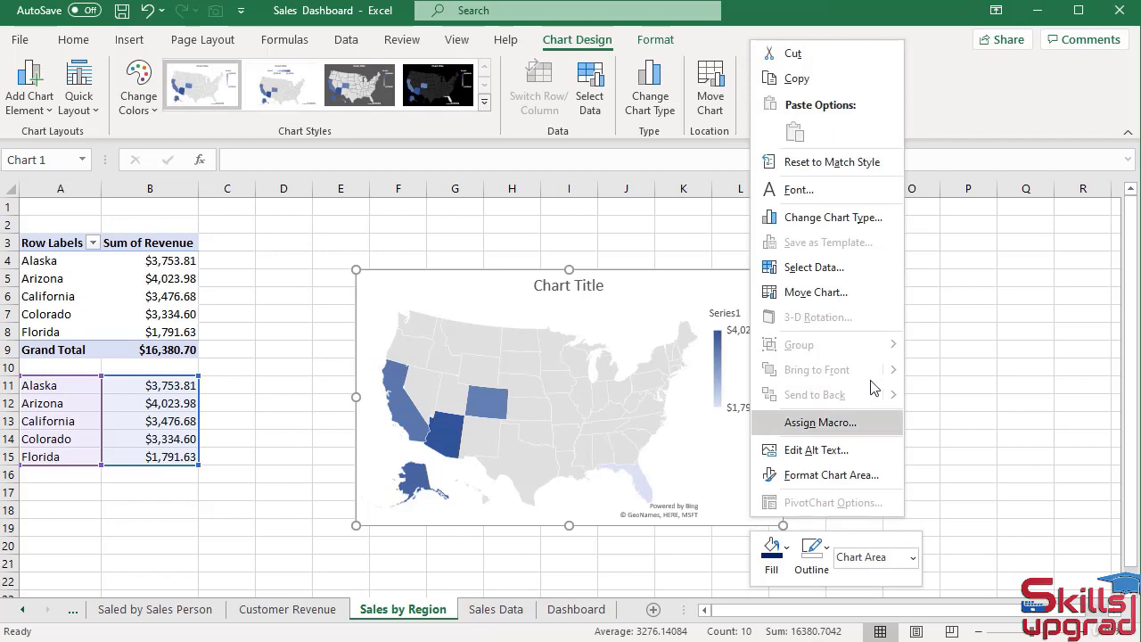
click(838, 269)
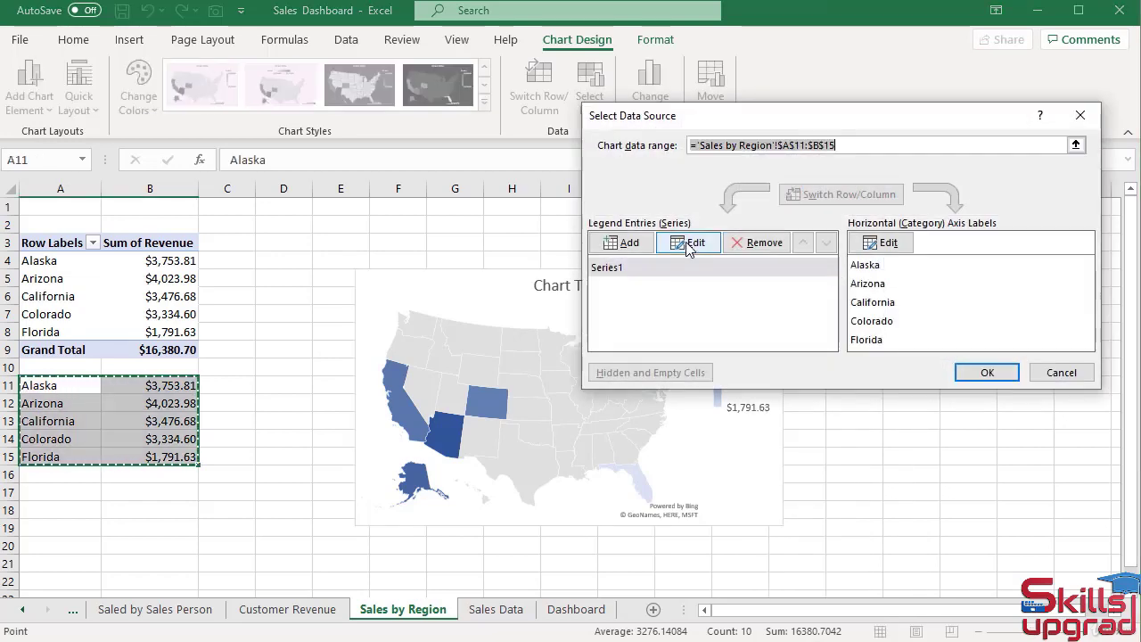
click(690, 244)
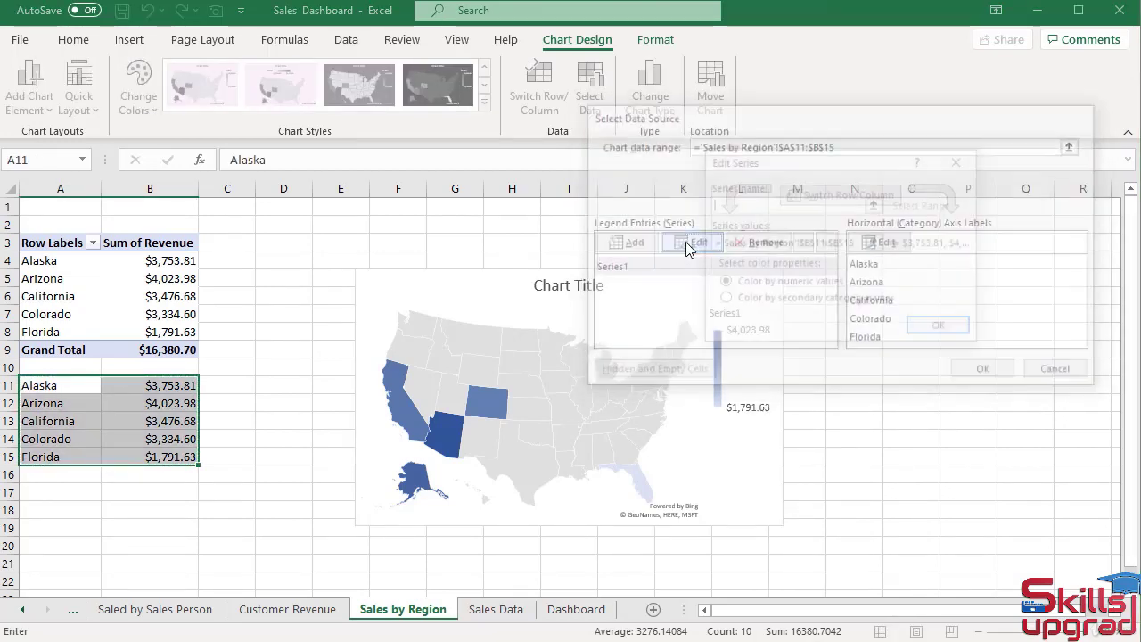
drag(851, 243, 719, 239)
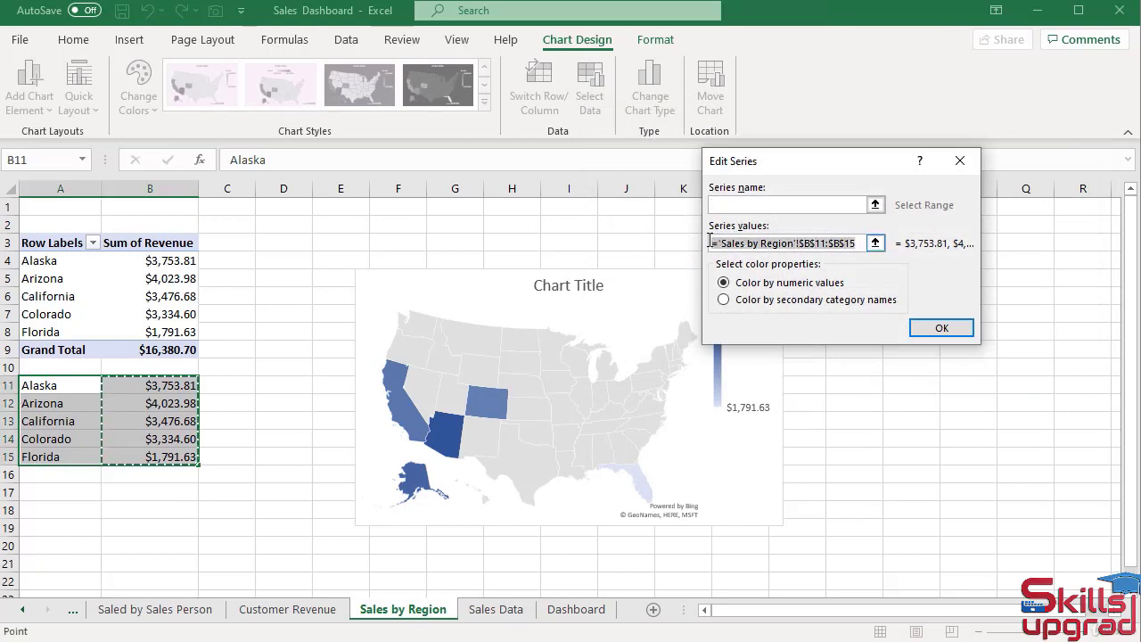
key(BackSpace)
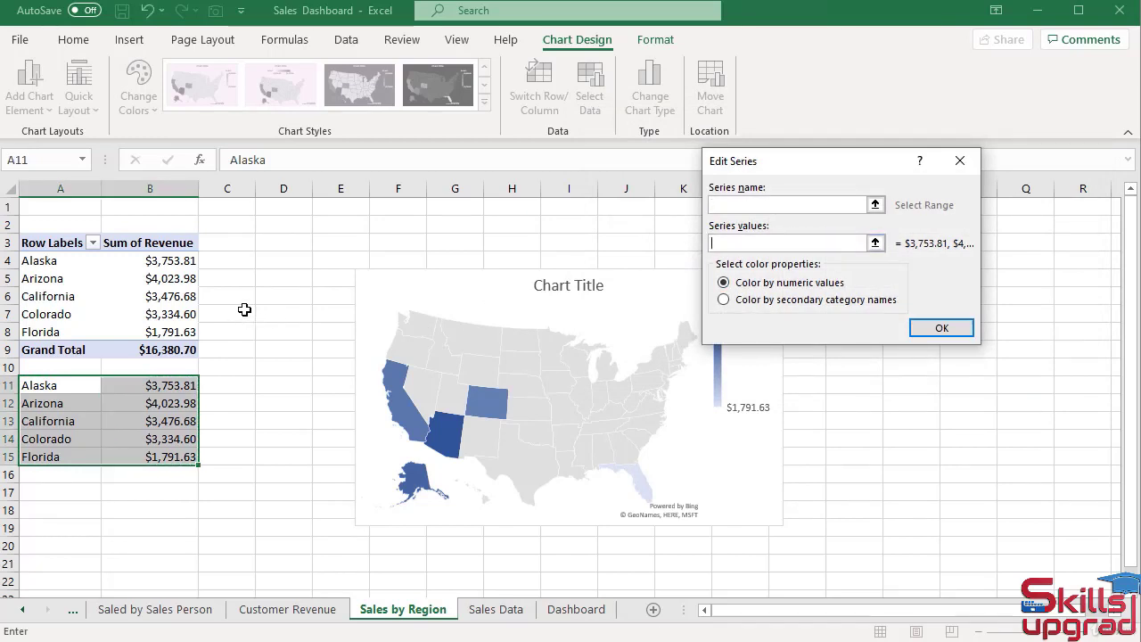
drag(188, 261, 184, 331)
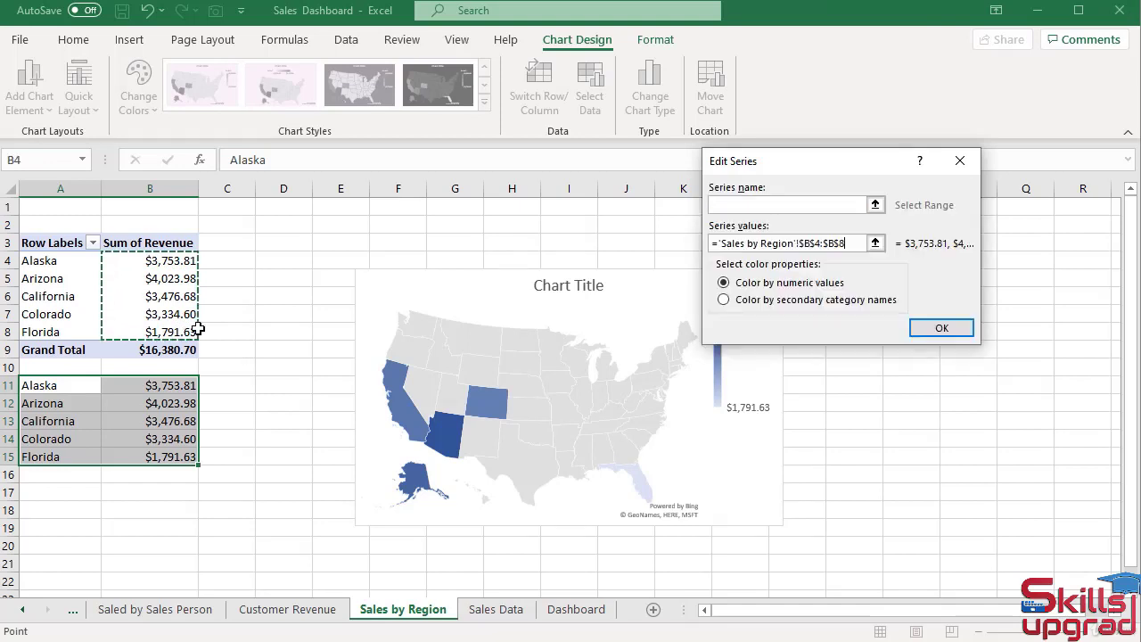
click(927, 330)
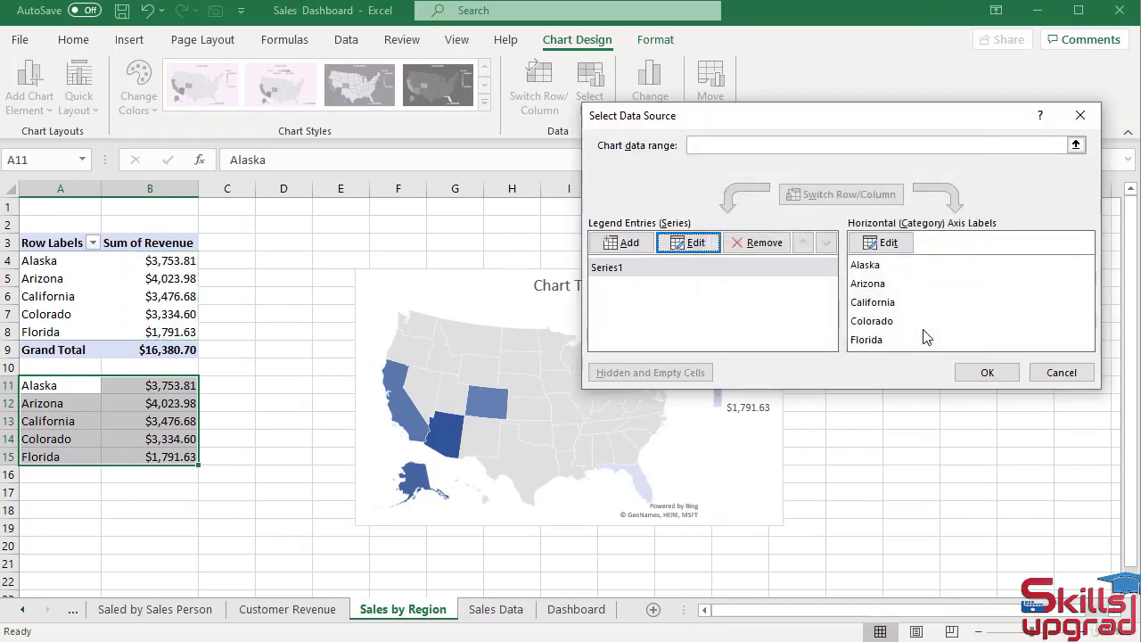
click(984, 372)
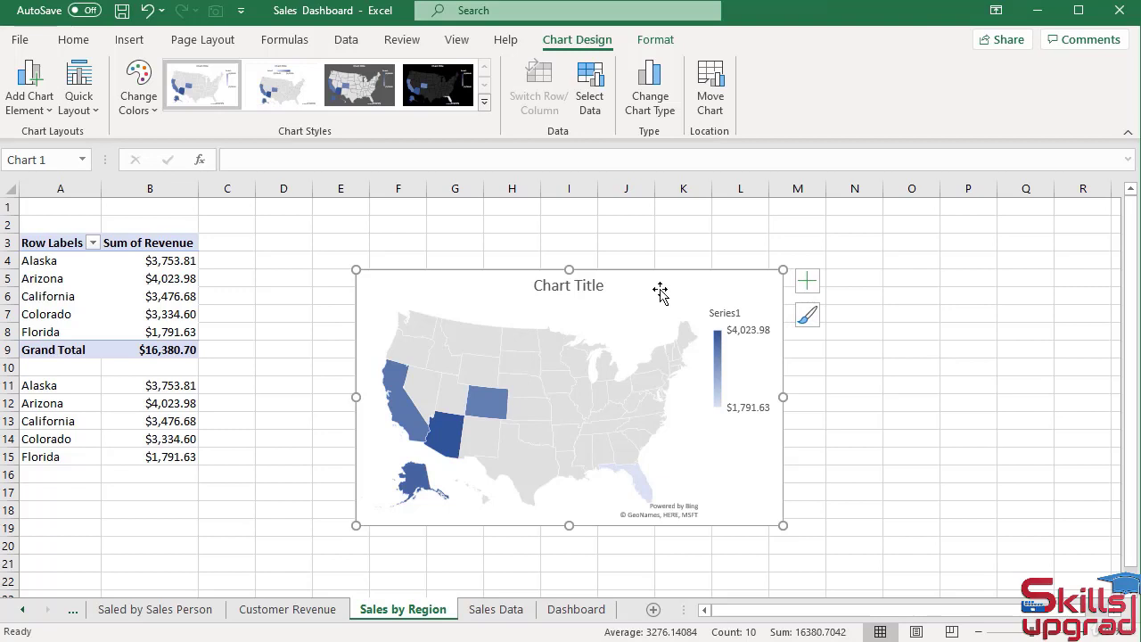
- Move the map chart closer to the data tables and set its data series' map labels to Show all
drag(546, 381, 427, 379)
click(519, 335)
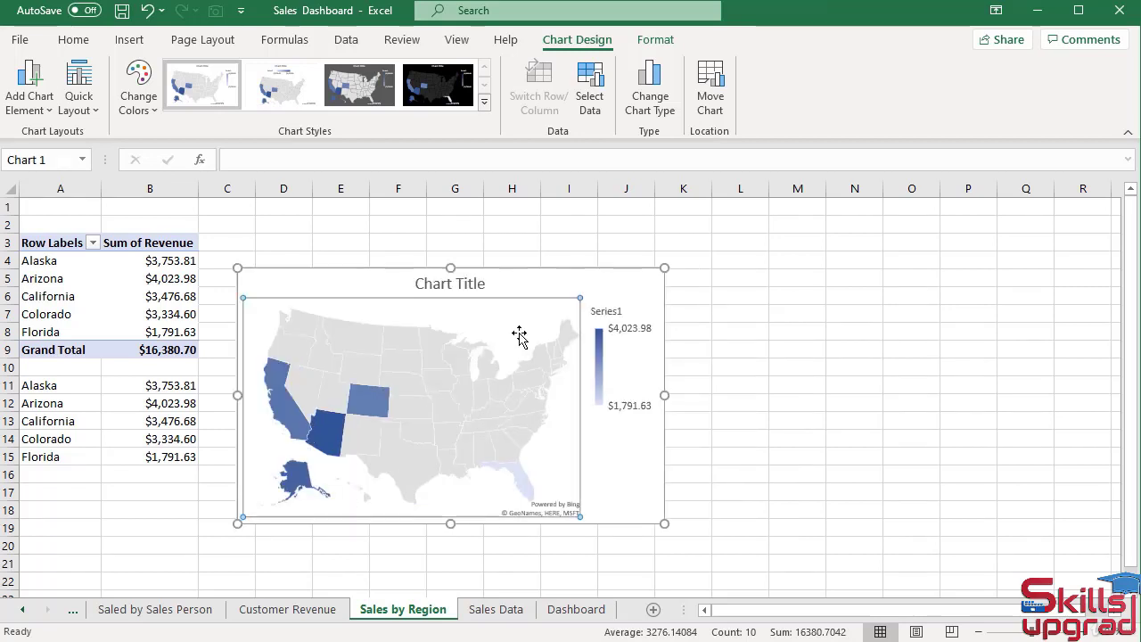
double_click(519, 335)
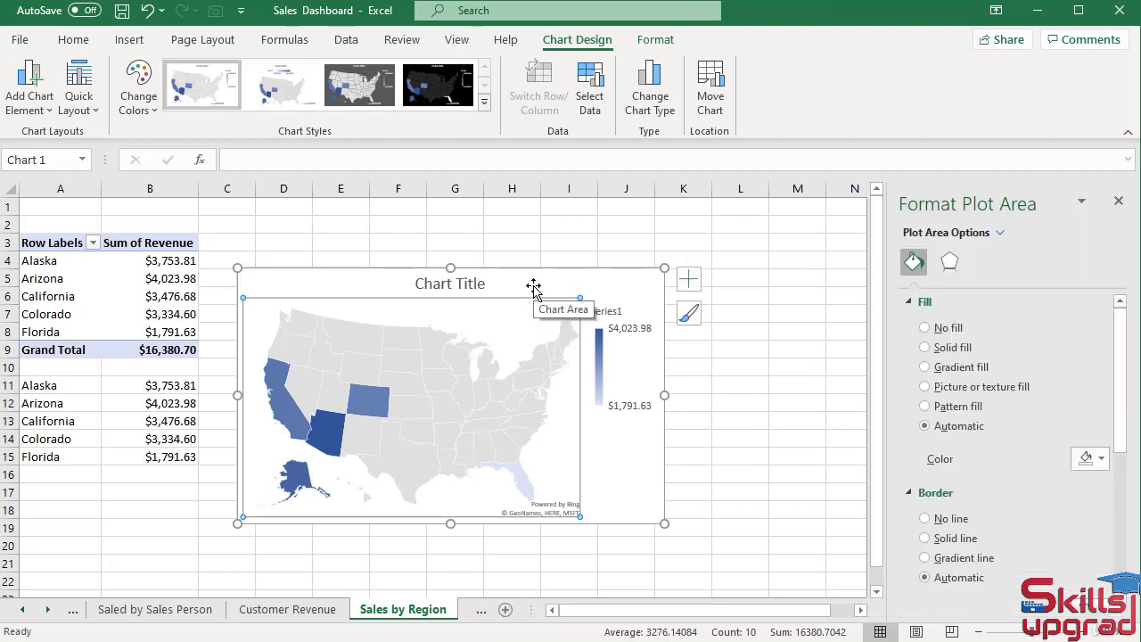
click(437, 395)
click(984, 261)
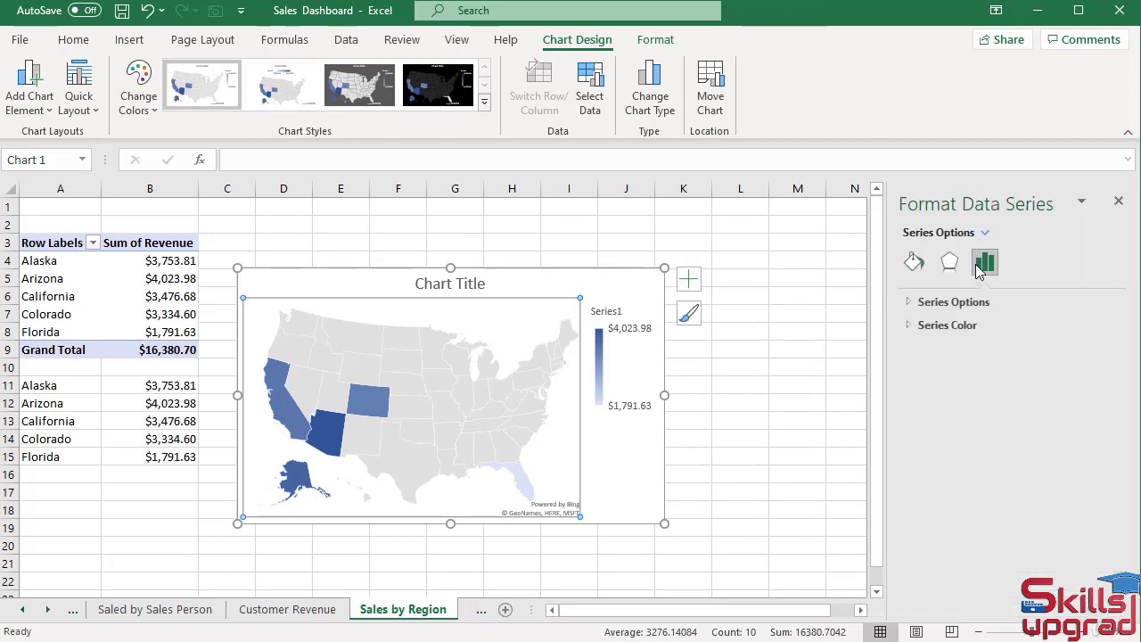
click(912, 303)
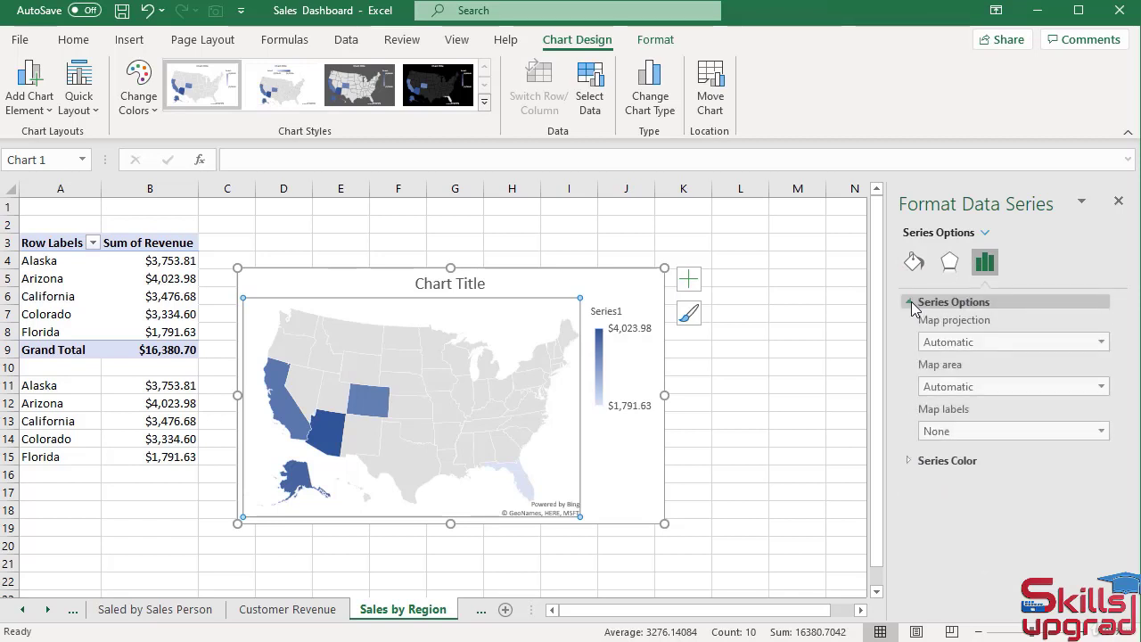
click(955, 433)
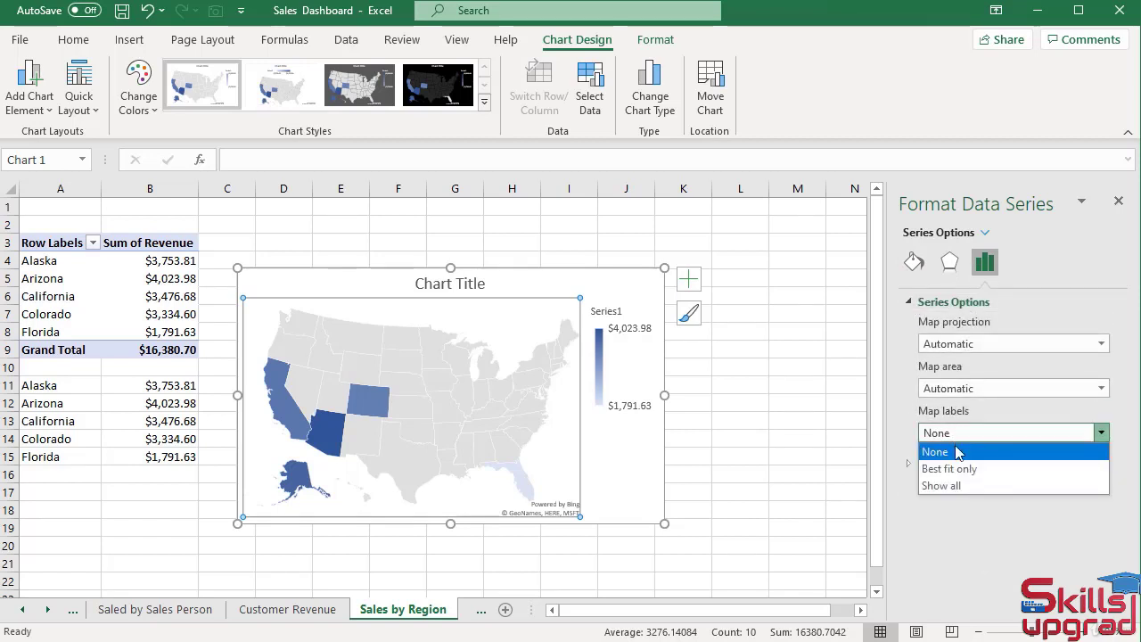
click(952, 486)
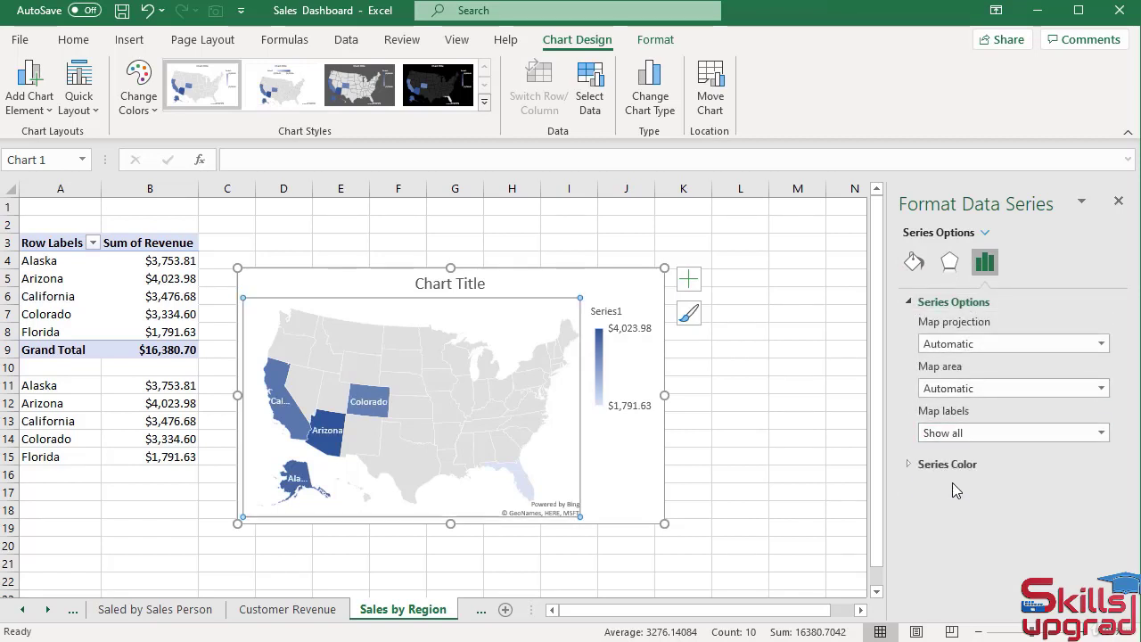
- Set the map series' two-color scale to purple for the highest value and light blue for the lowest value
click(910, 464)
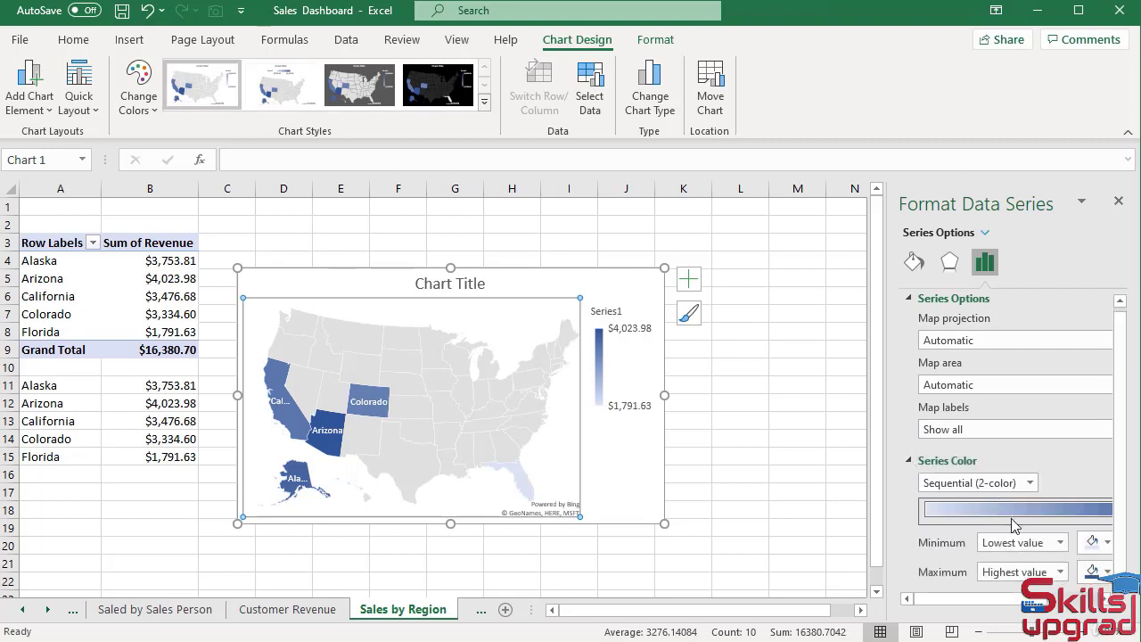
click(1103, 575)
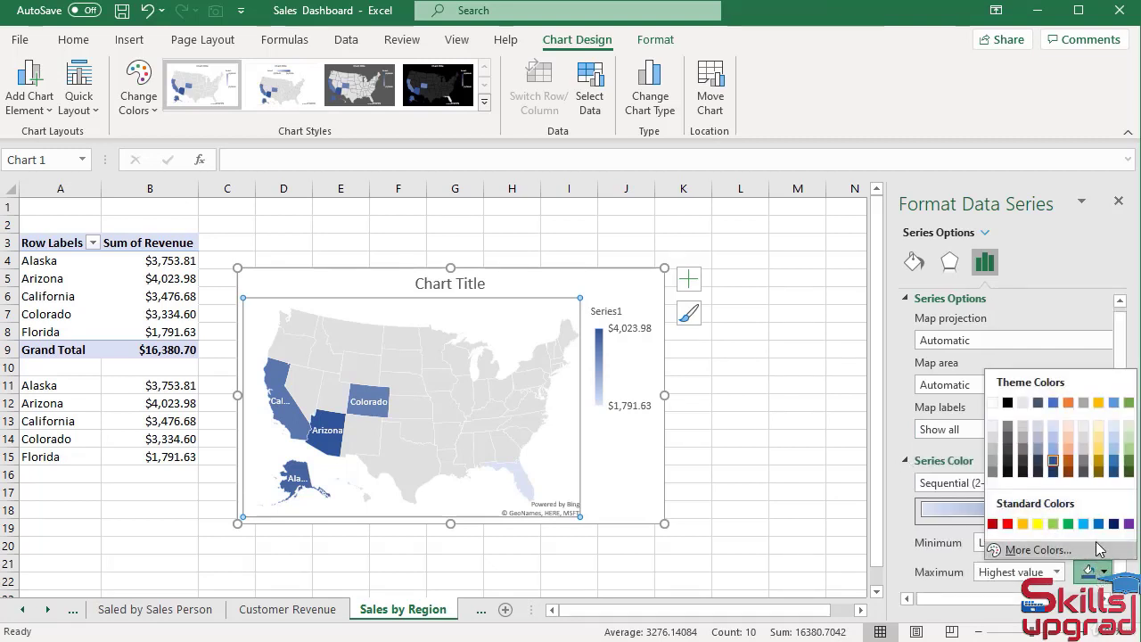
click(1128, 524)
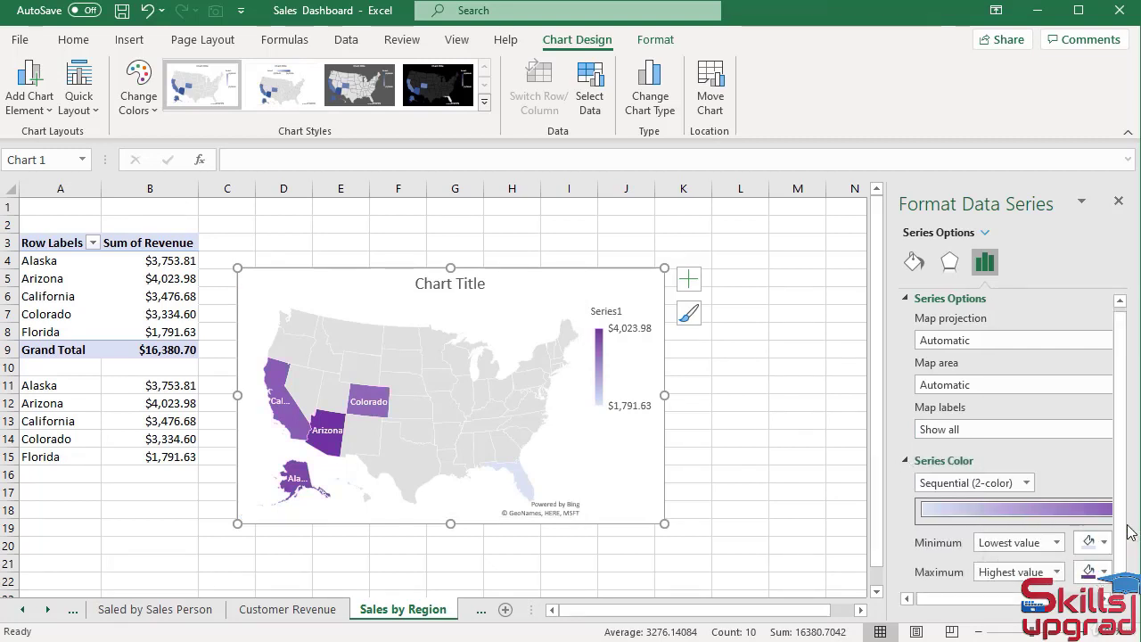
click(1104, 543)
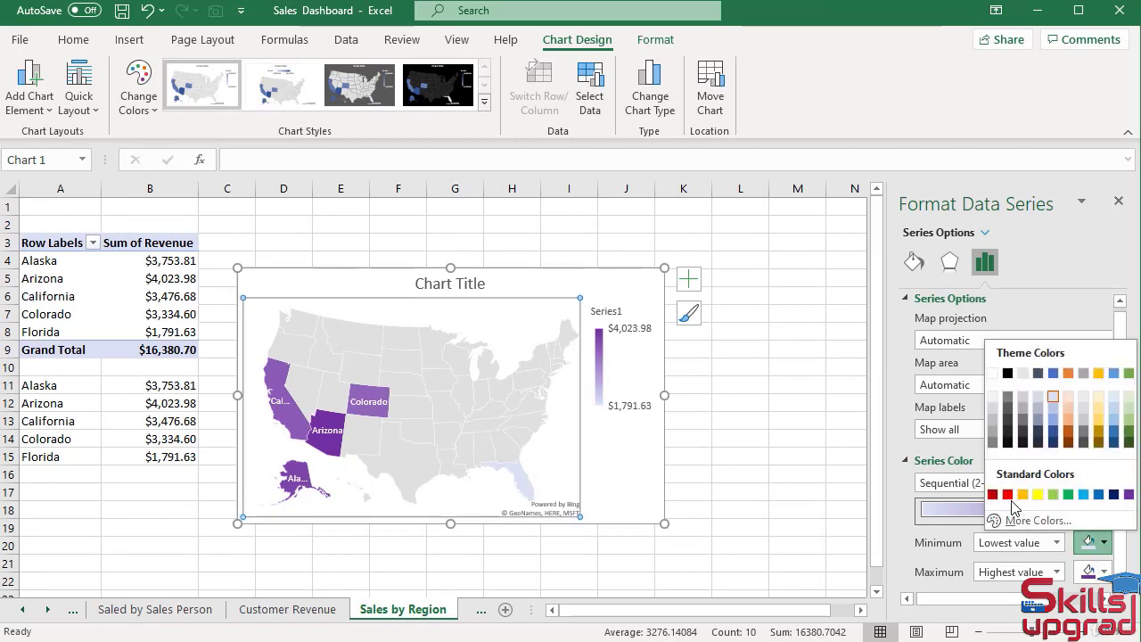
click(1084, 496)
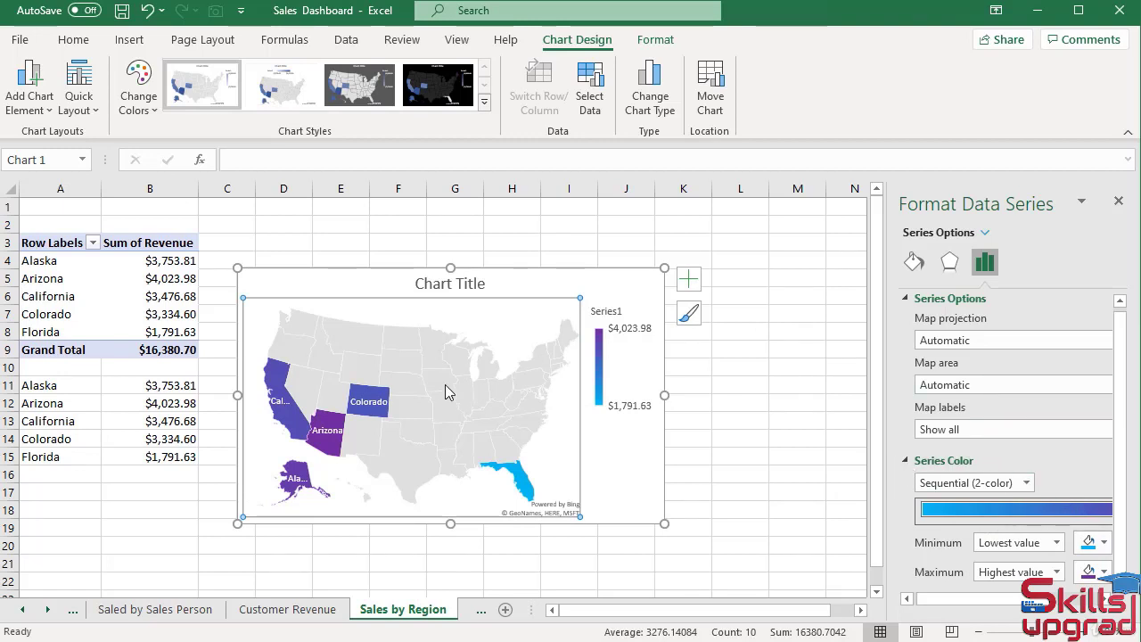
- Give the map's data series a solid dark blue fill for the states without revenue data
click(913, 262)
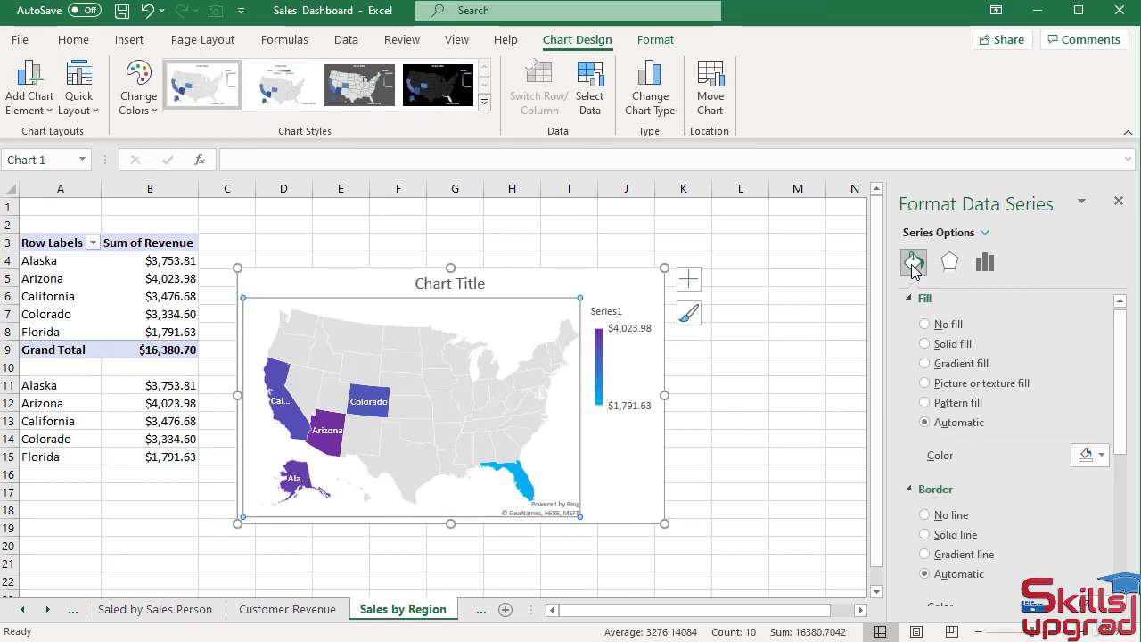
click(925, 344)
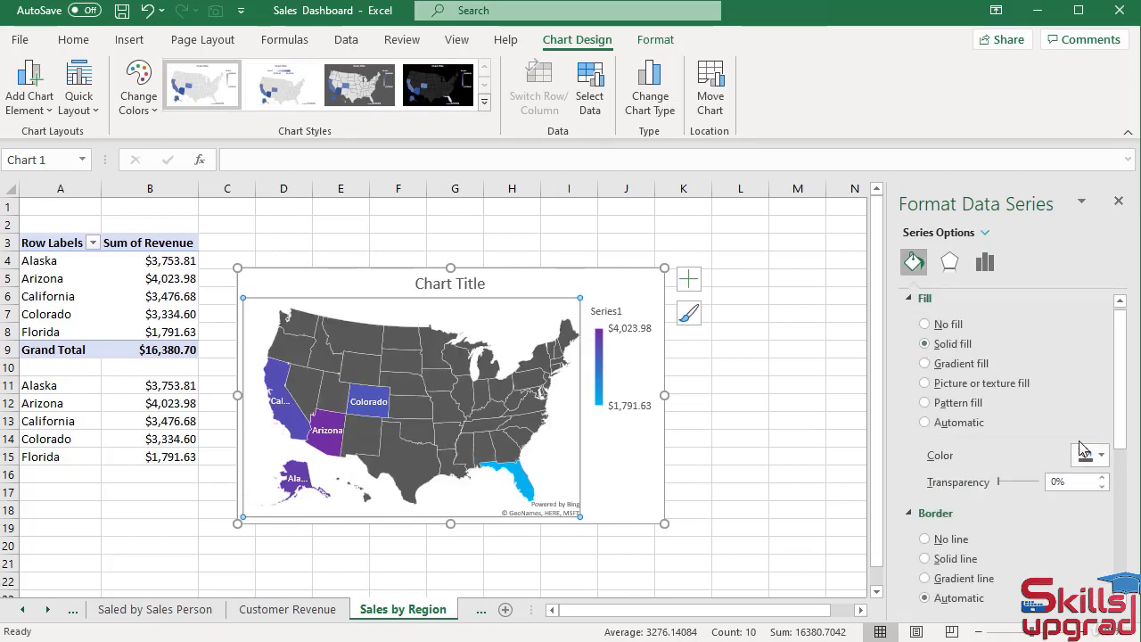
click(1102, 456)
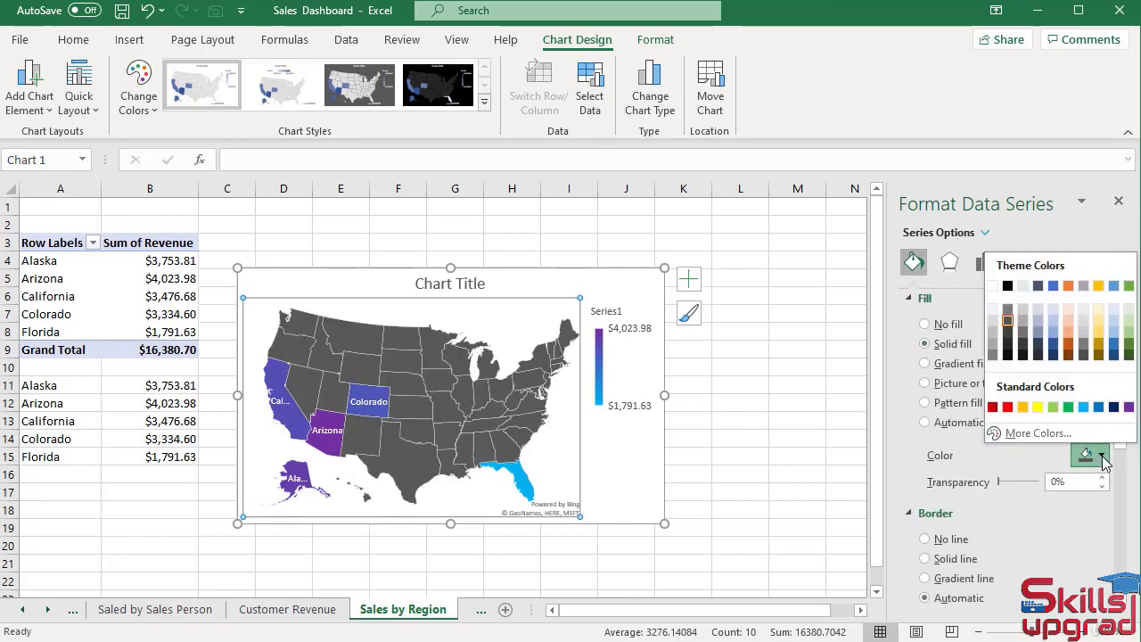
click(1112, 408)
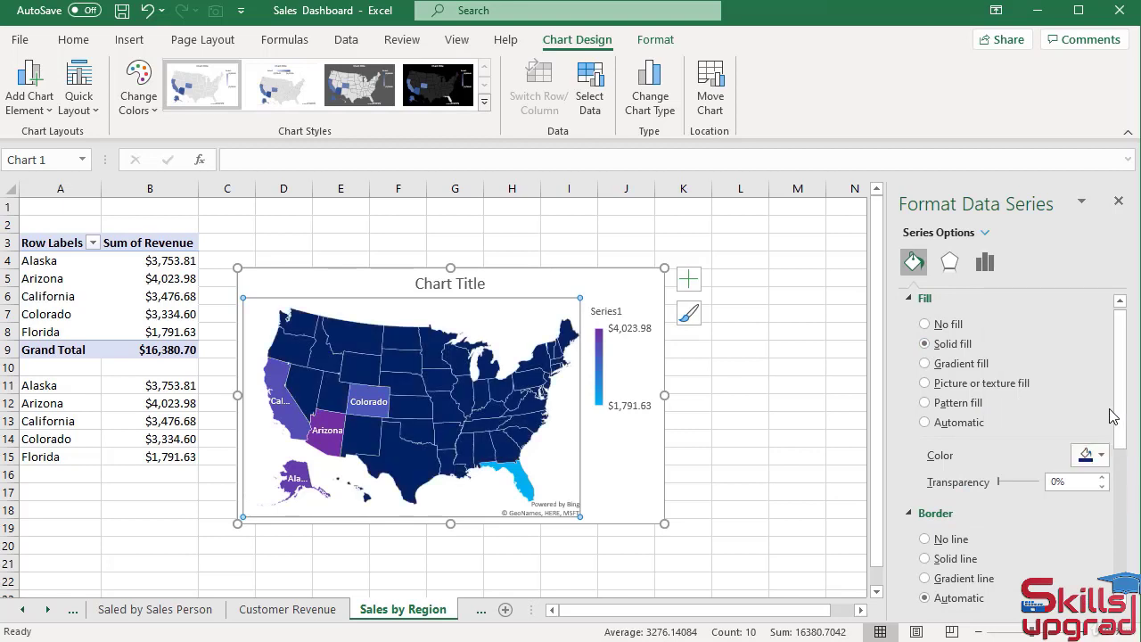
- Change the map chart's title to Sales by Region and format it bold and dark blue
click(459, 284)
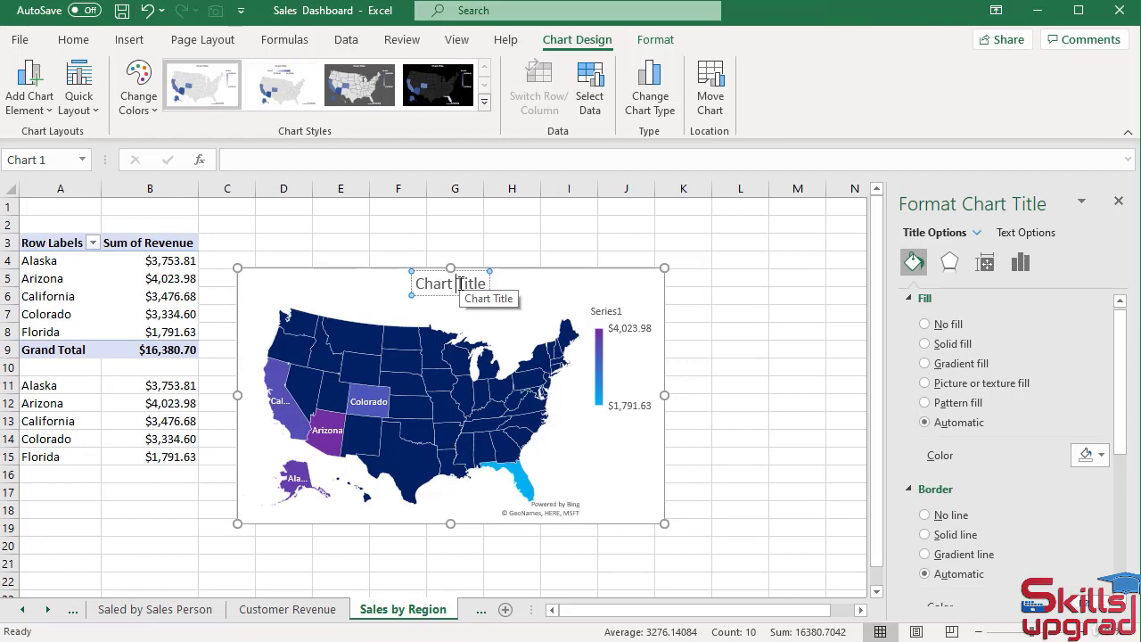
triple_click(459, 284)
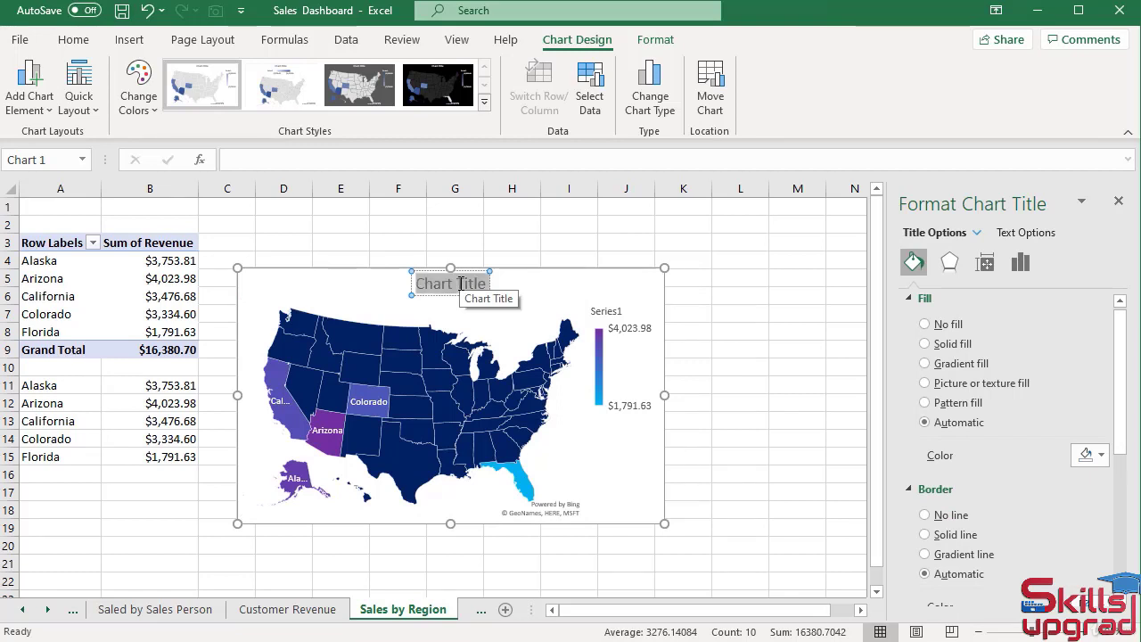
text(Sales by Region)
triple_click(459, 283)
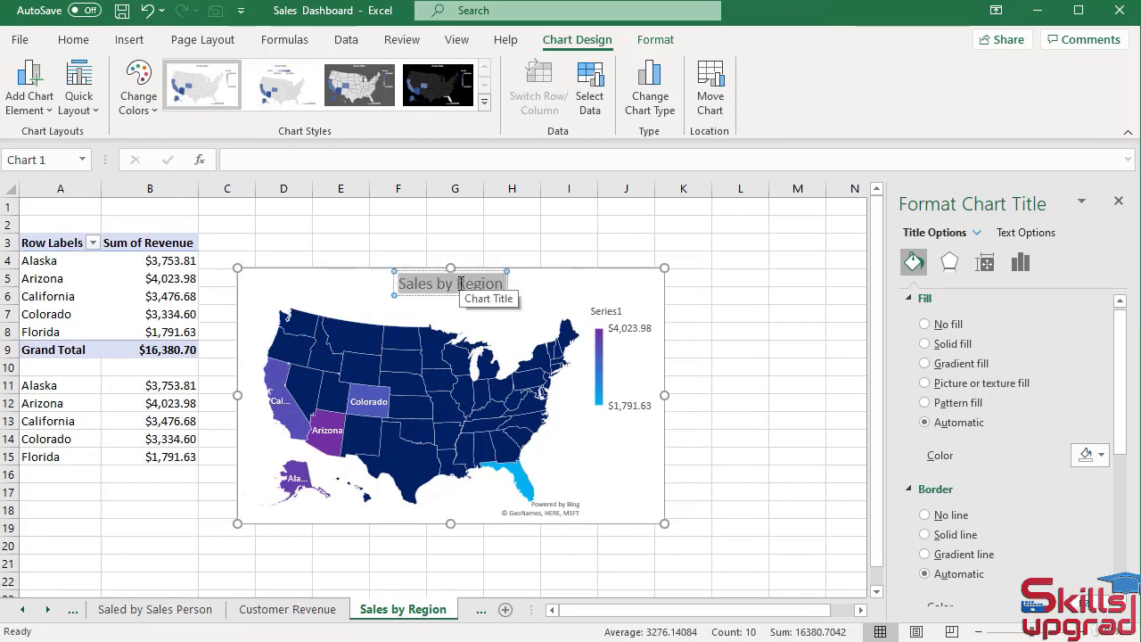
click(71, 41)
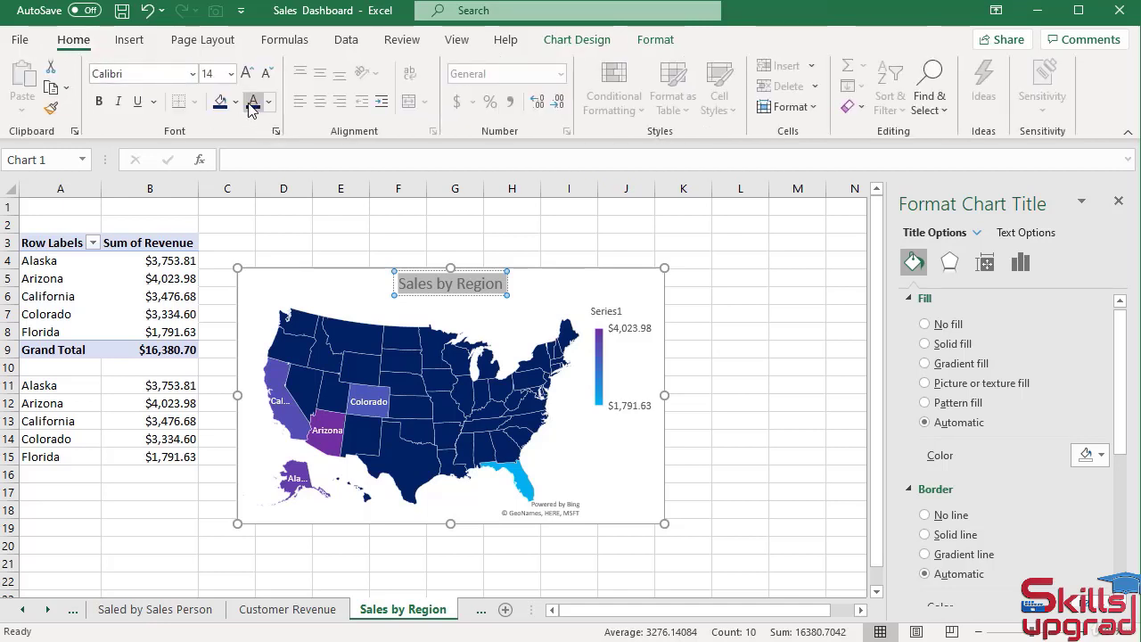
click(99, 101)
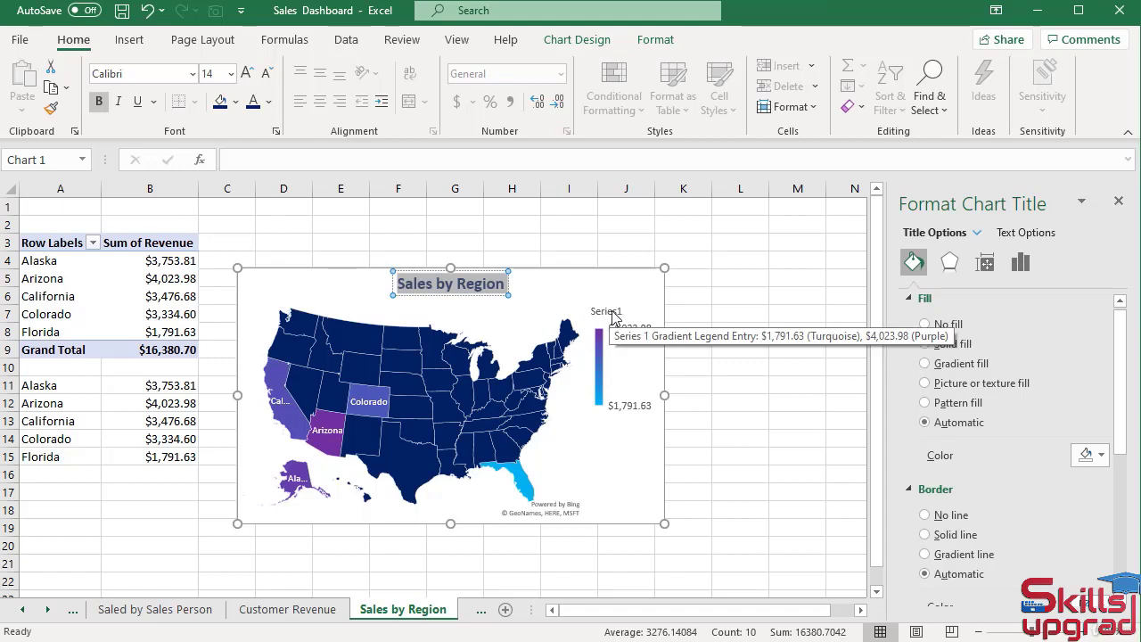
- Set the map chart's series name to Sum of Revenue in its data source
right_click(603, 493)
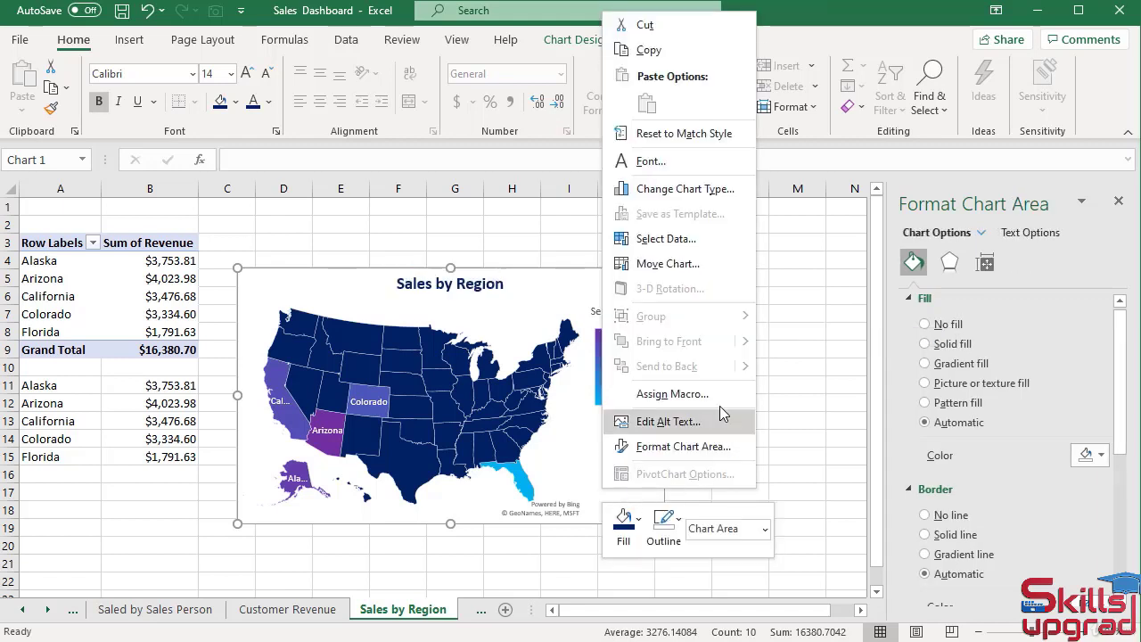
click(673, 241)
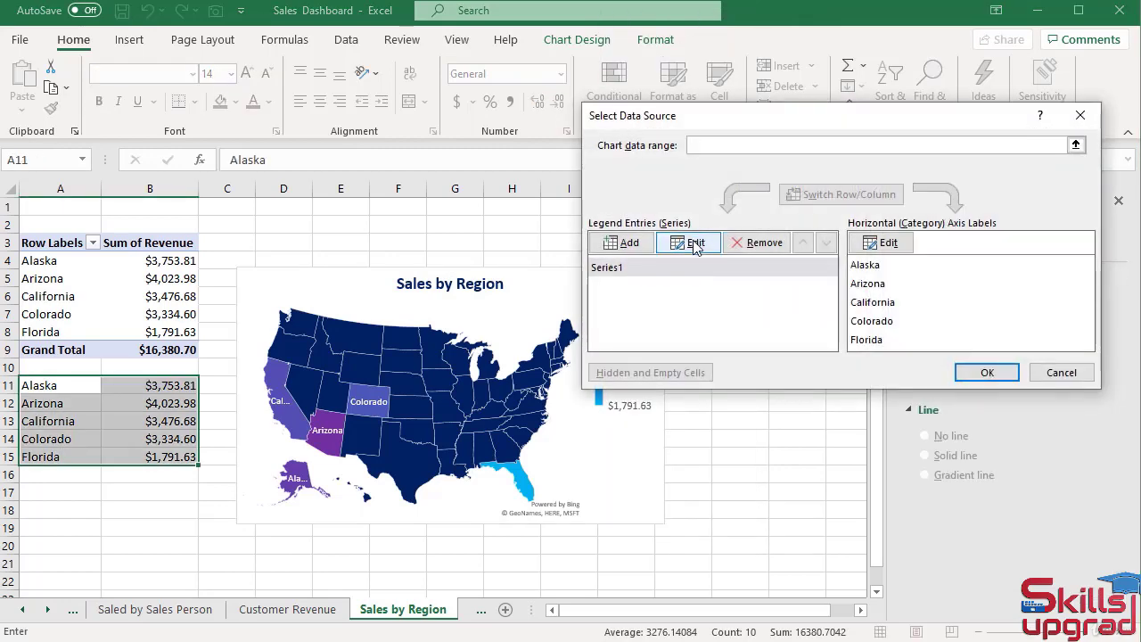
click(695, 242)
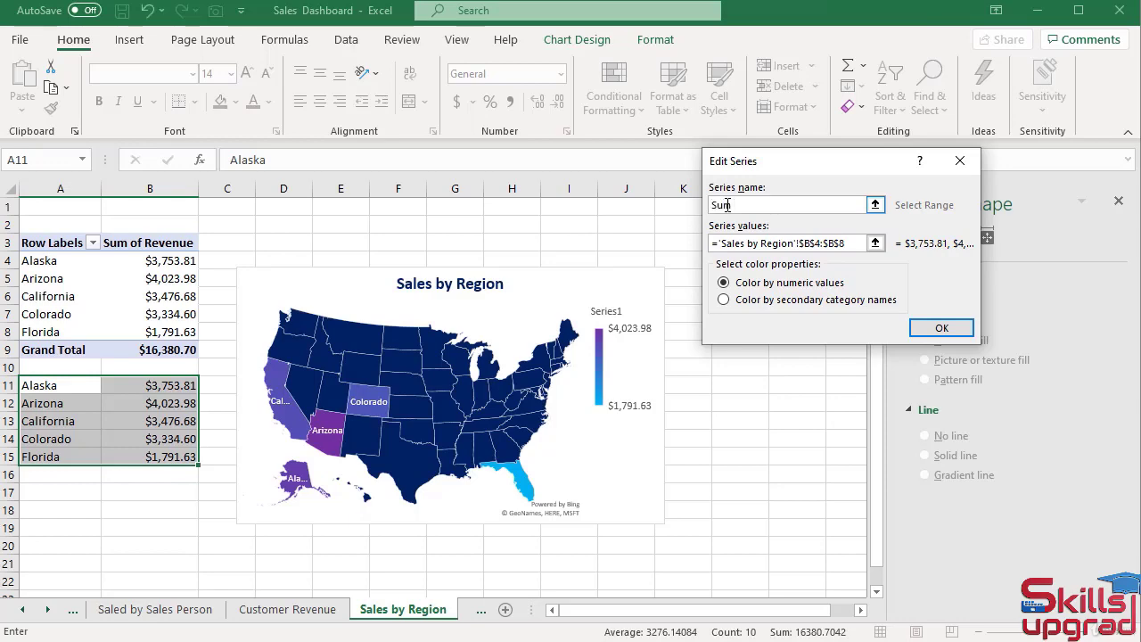
text(Sum of Revenue)
click(940, 327)
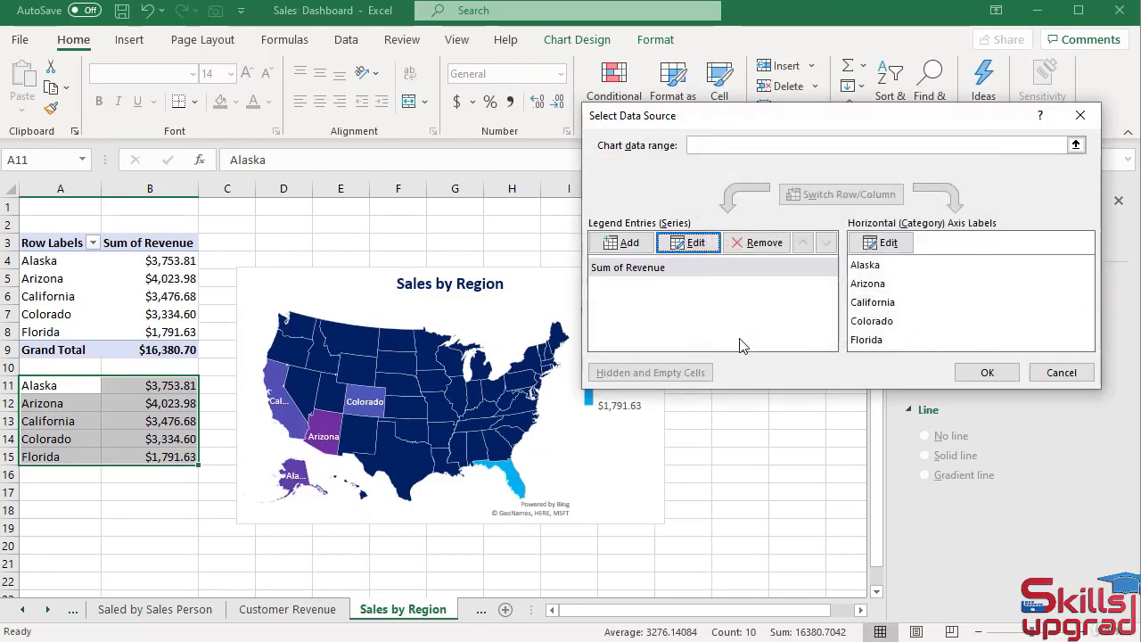
click(986, 372)
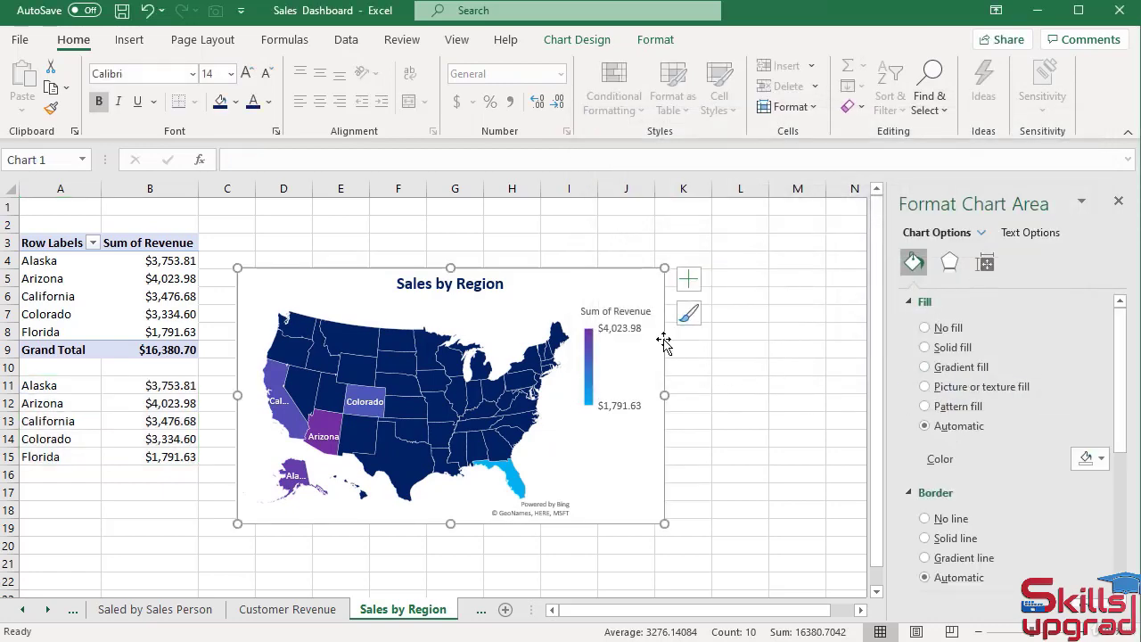
- Format the map chart's legend text with a solid dark blue fill and a solid line outline
click(624, 331)
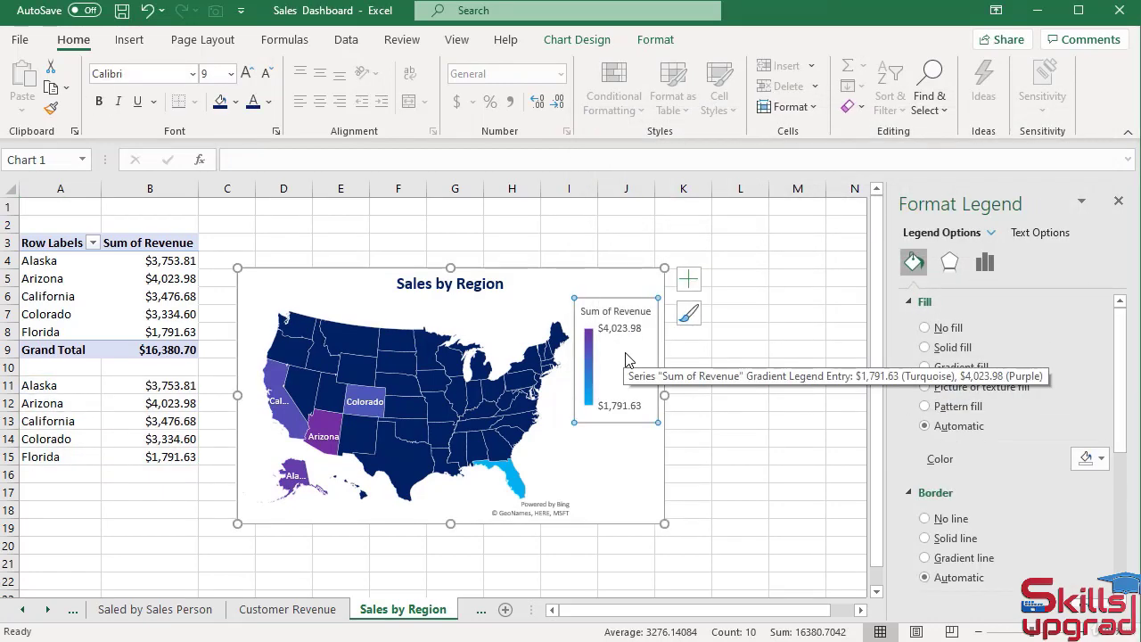
click(1039, 233)
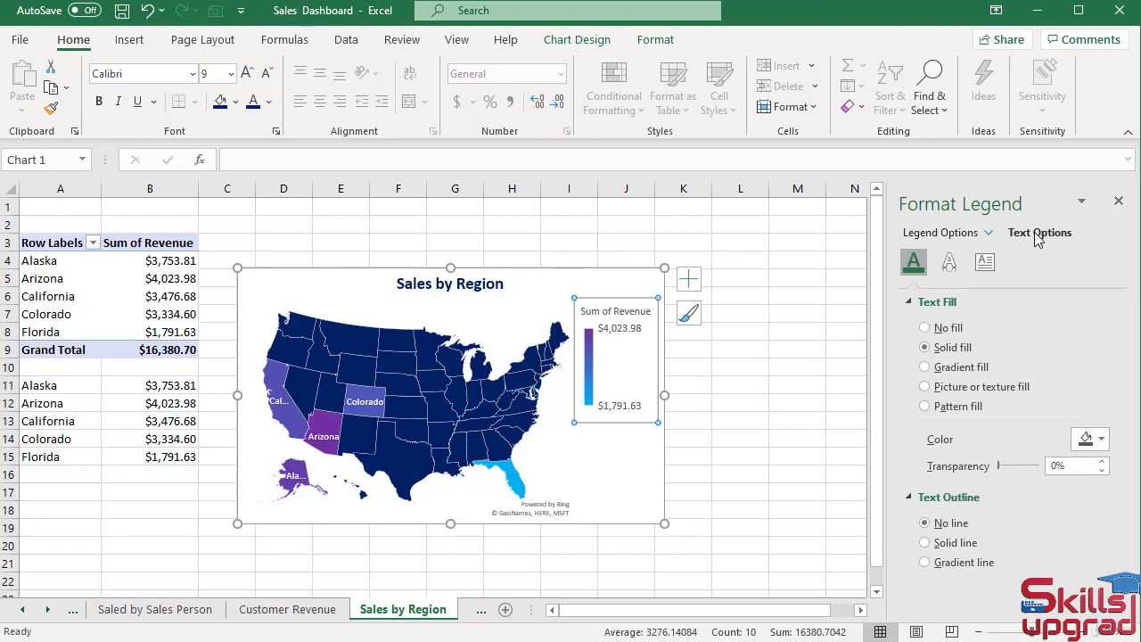
click(1100, 438)
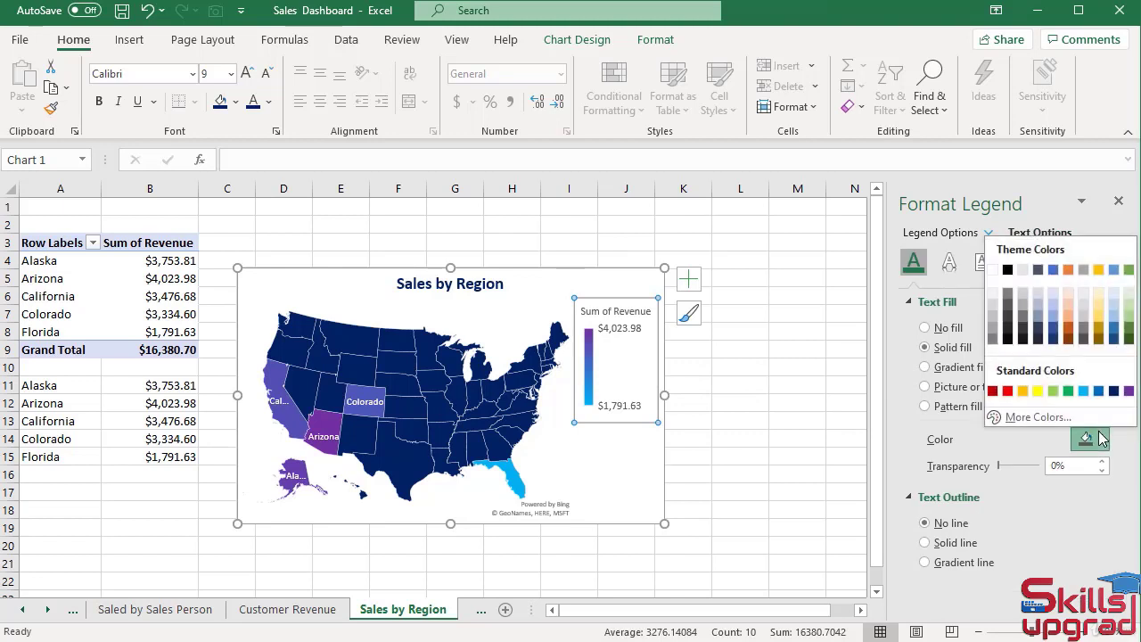
click(1114, 391)
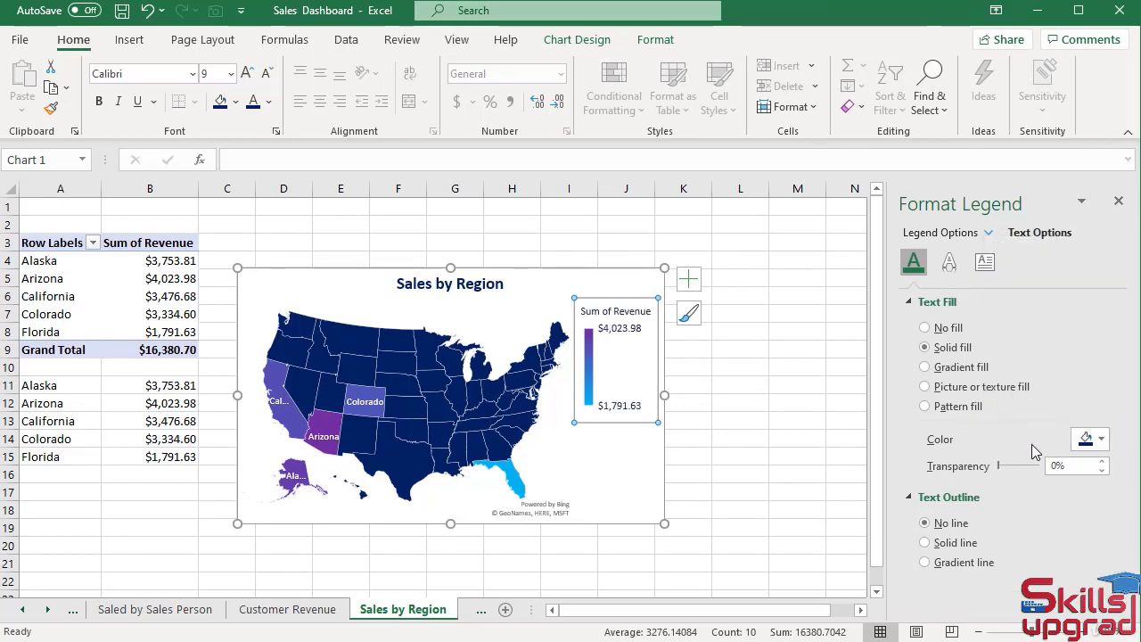
click(925, 543)
- Copy the map chart onto the empty globe panel of the Dashboard sheet and narrow it to about 4.47" to fit
click(556, 268)
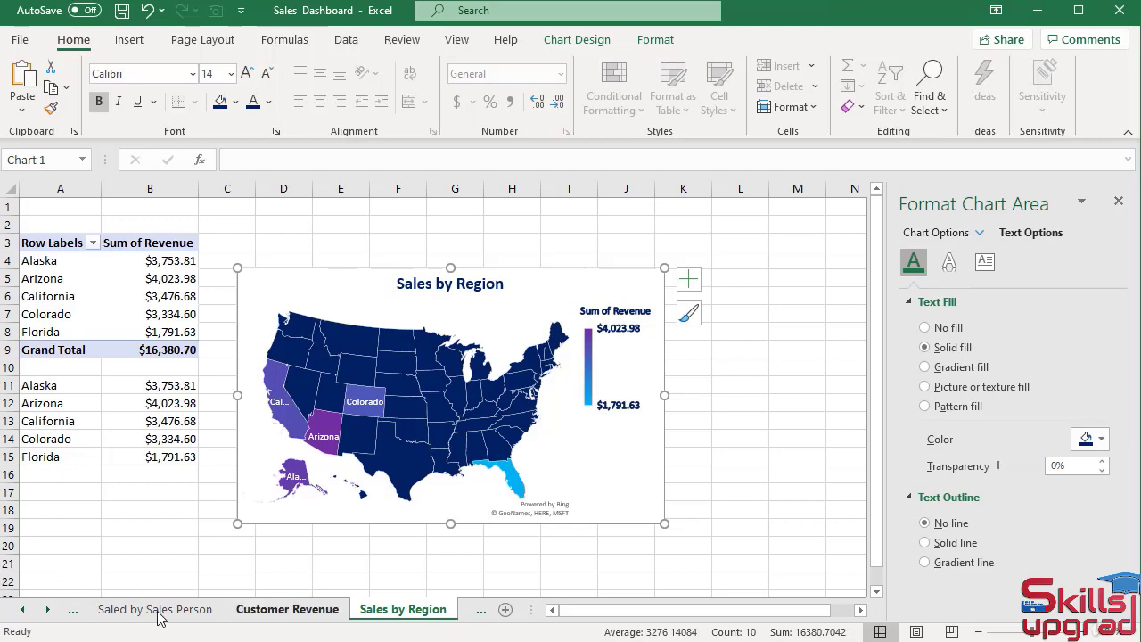
click(47, 609)
click(47, 608)
click(306, 612)
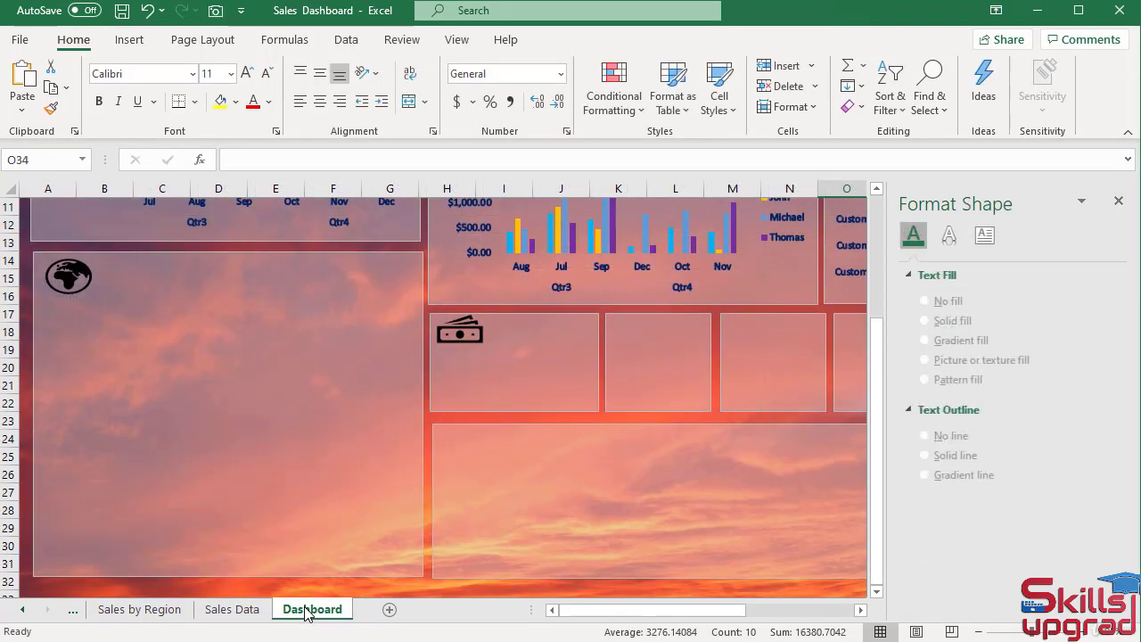
click(194, 395)
key(ctrl+v)
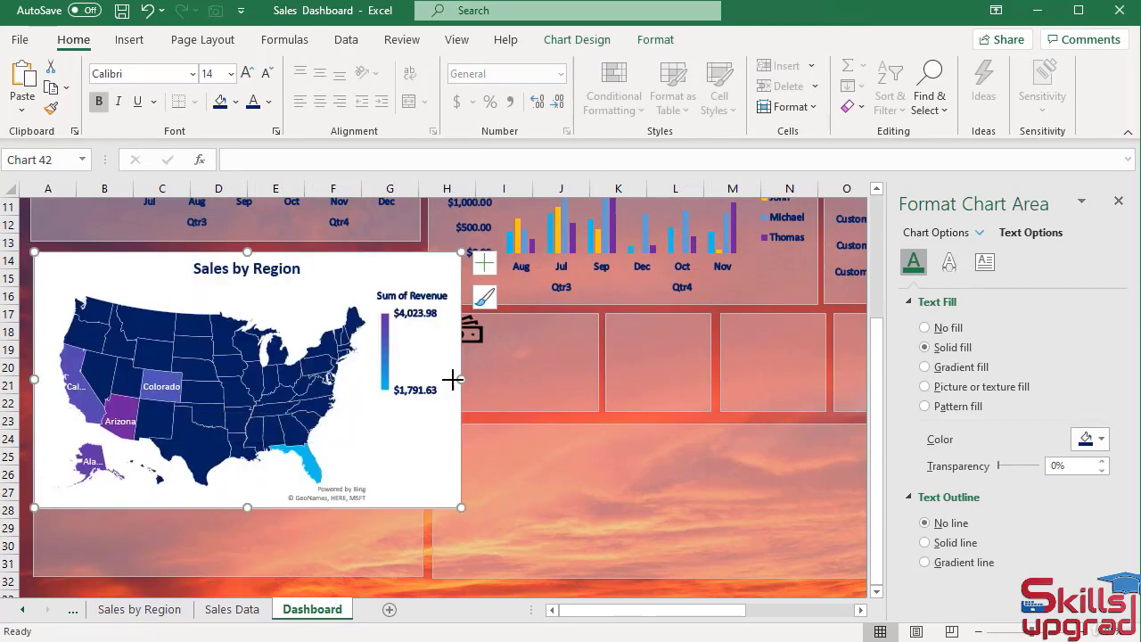
drag(453, 379, 415, 379)
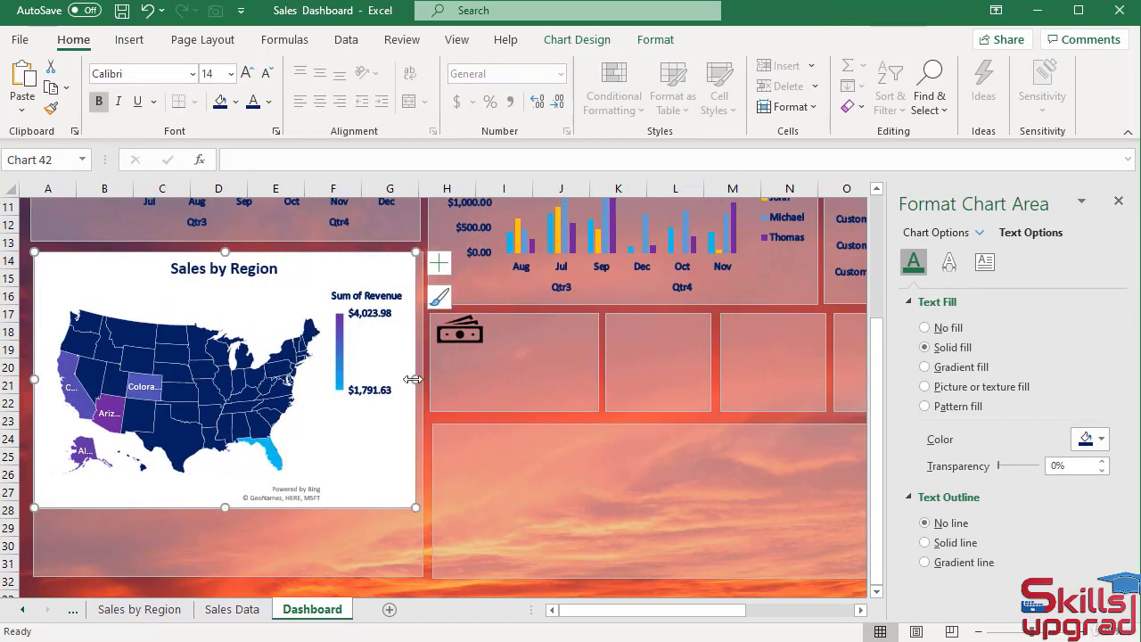
- Remove the dashboard map chart's fill and outline and move it down below the globe icon
click(657, 41)
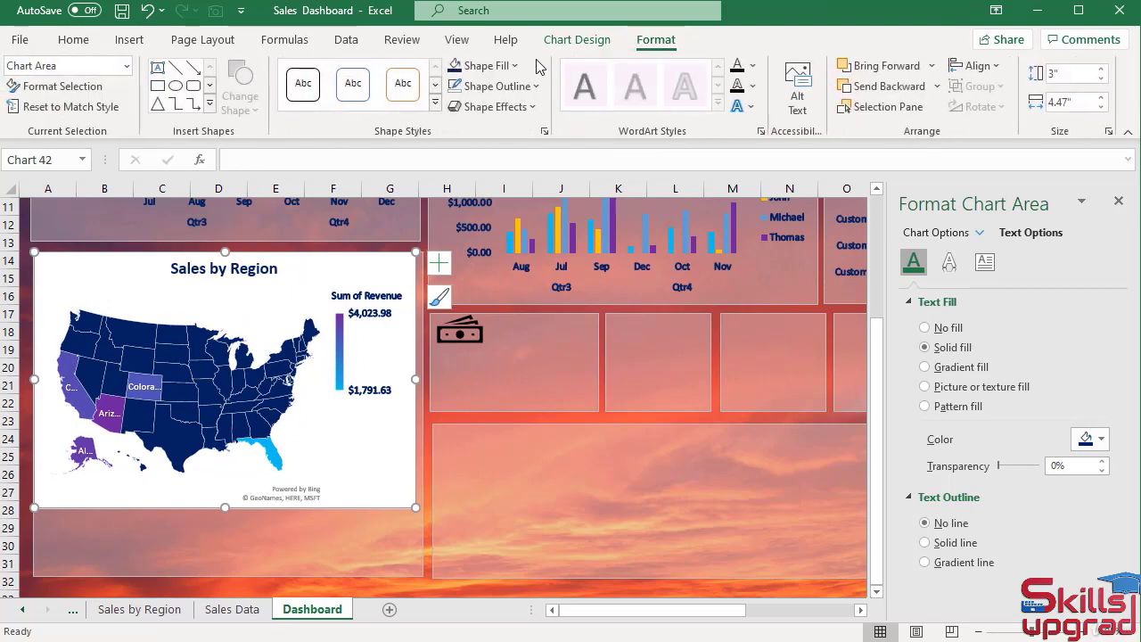
click(514, 65)
click(464, 289)
click(490, 85)
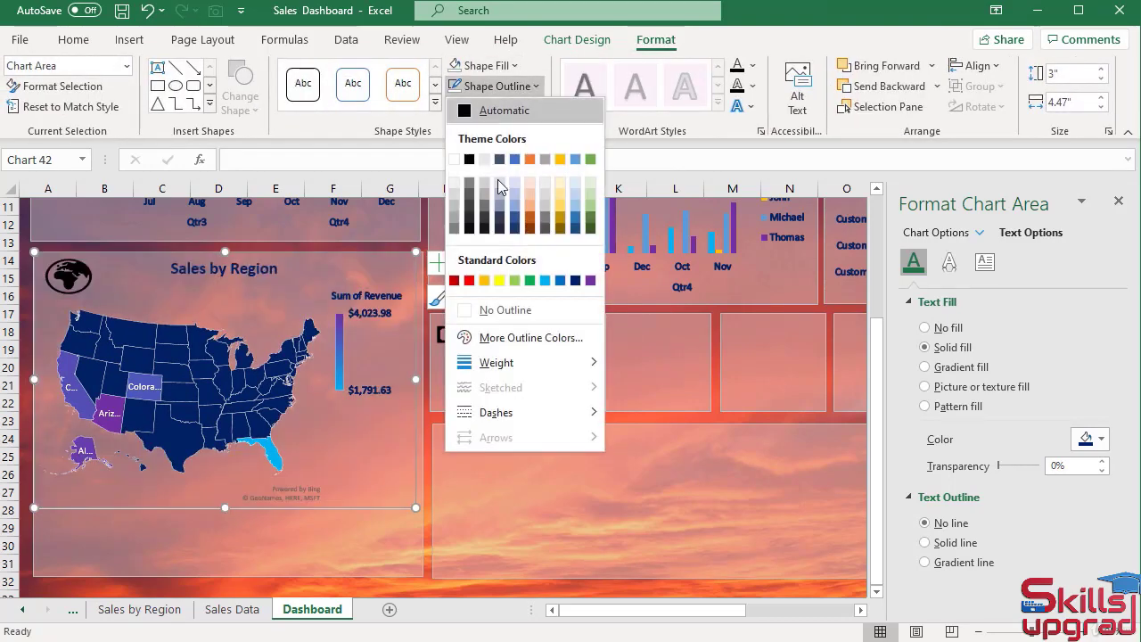
click(465, 312)
drag(369, 268, 361, 305)
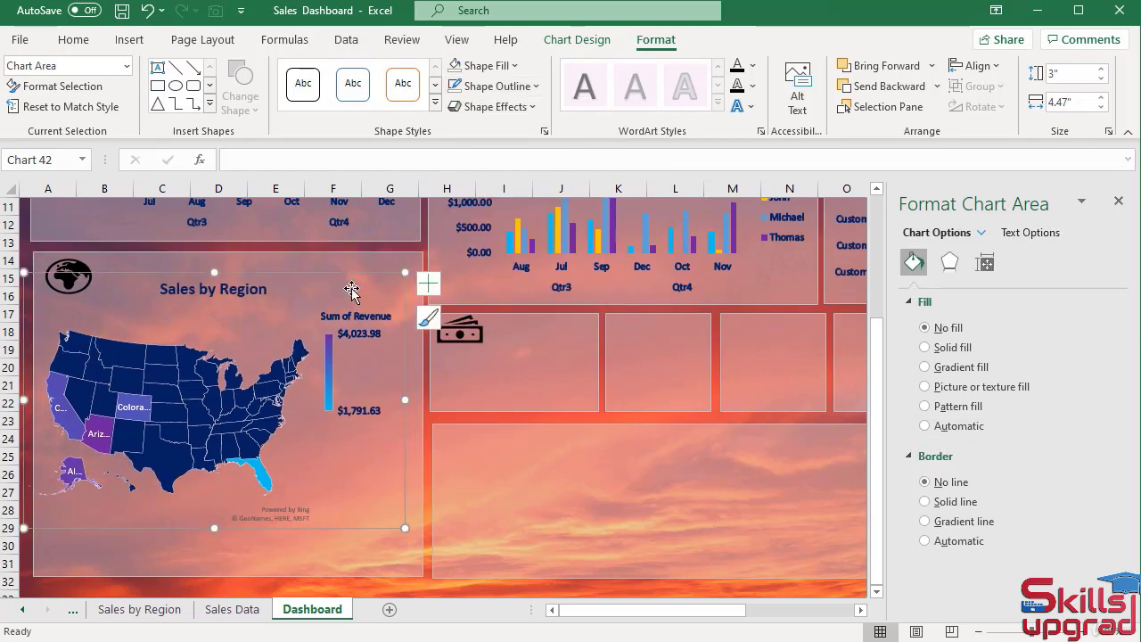
- Fill the globe icon with dark blue and shrink it to about 0.37" high by 0.46" wide
click(69, 272)
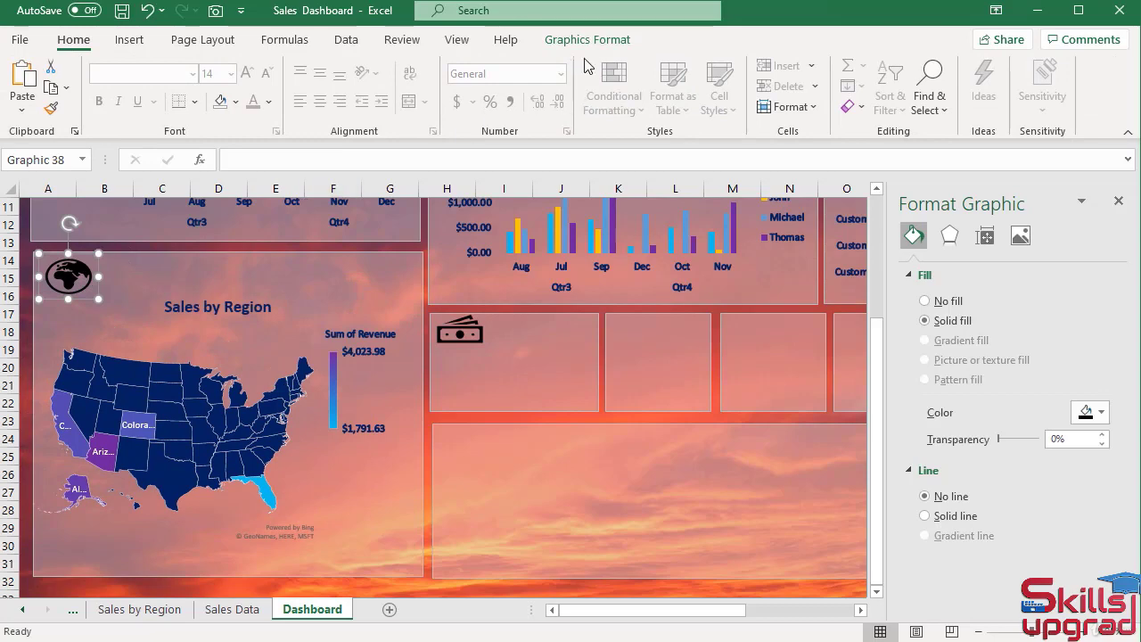
click(586, 39)
click(557, 65)
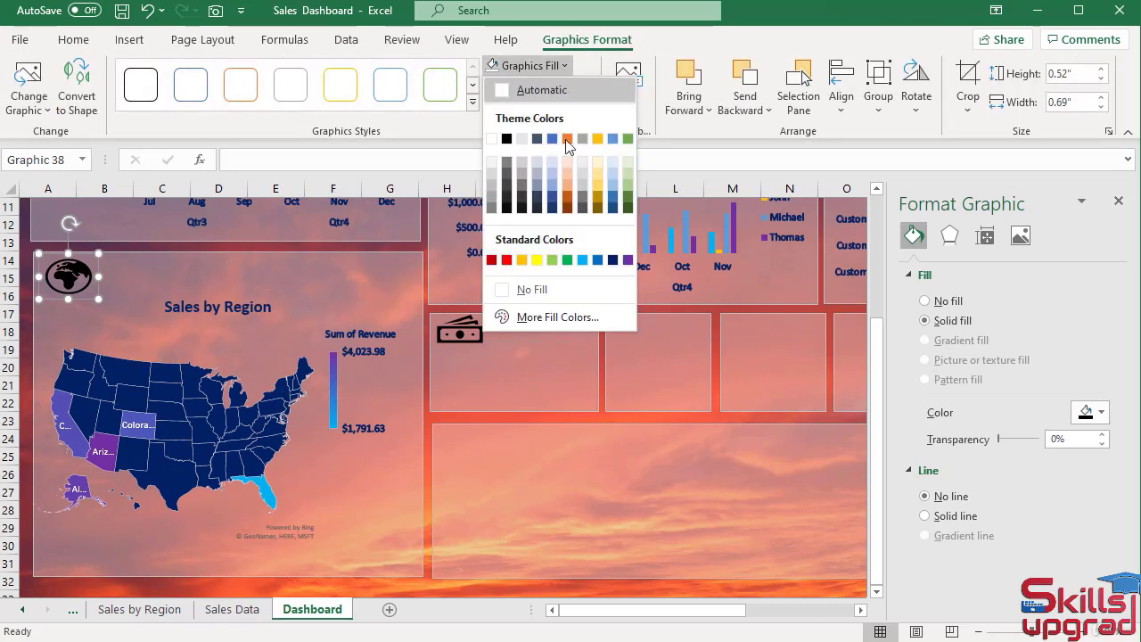
click(612, 260)
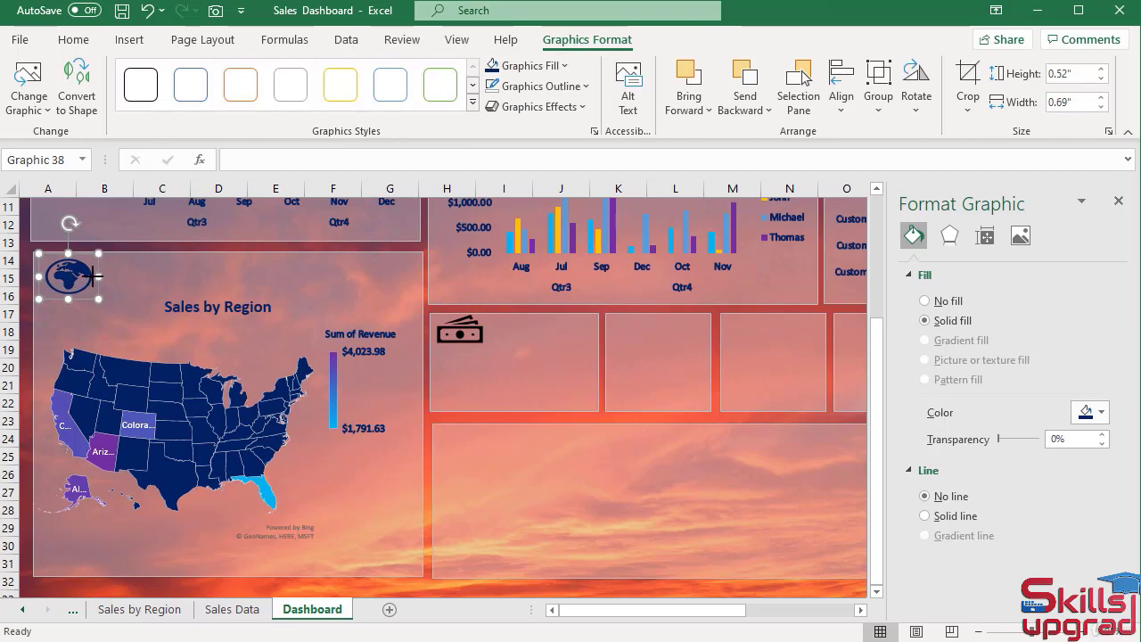
drag(93, 279, 80, 278)
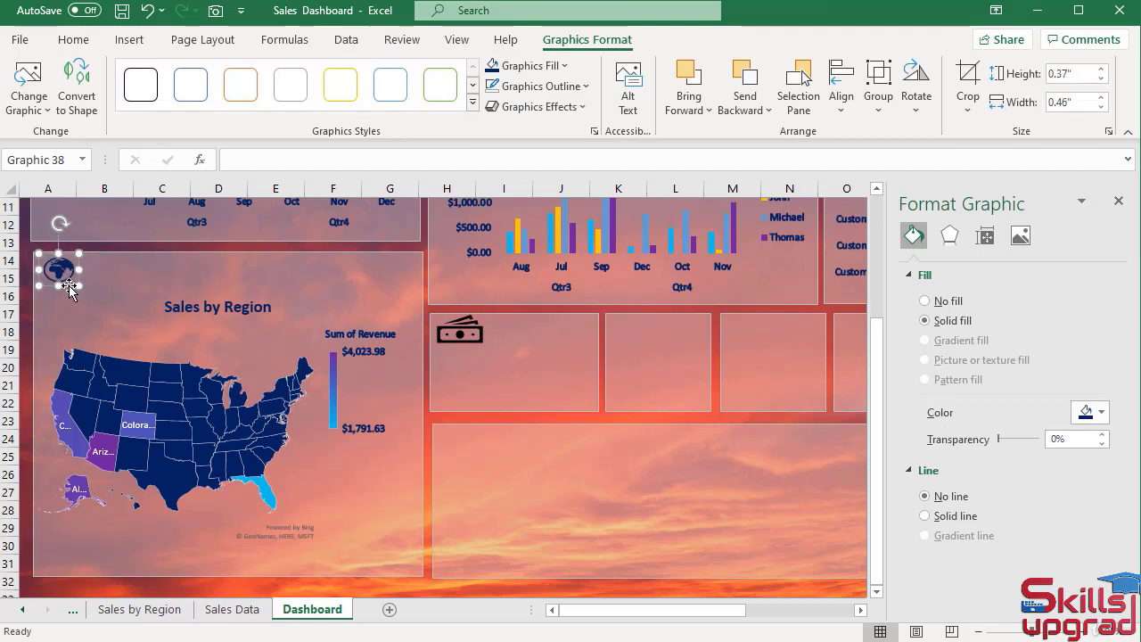
- Reposition and resize the map chart to span the panel's width and reach its lower edge, starting just below the globe icon
click(219, 275)
drag(218, 256, 219, 254)
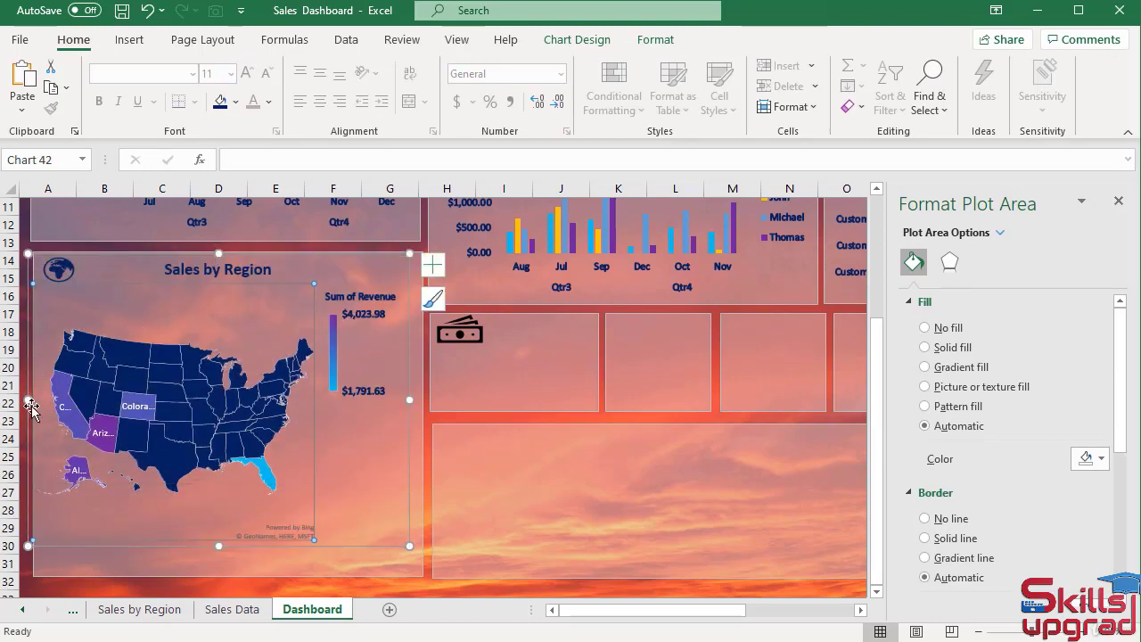
drag(31, 402, 37, 403)
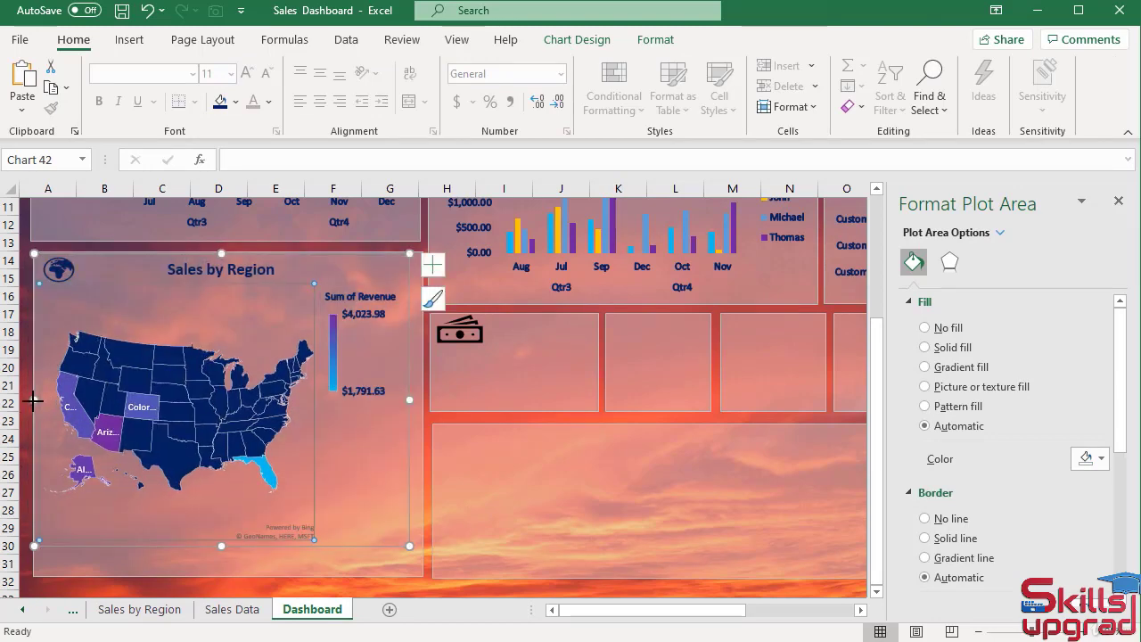
drag(222, 545, 224, 556)
click(247, 258)
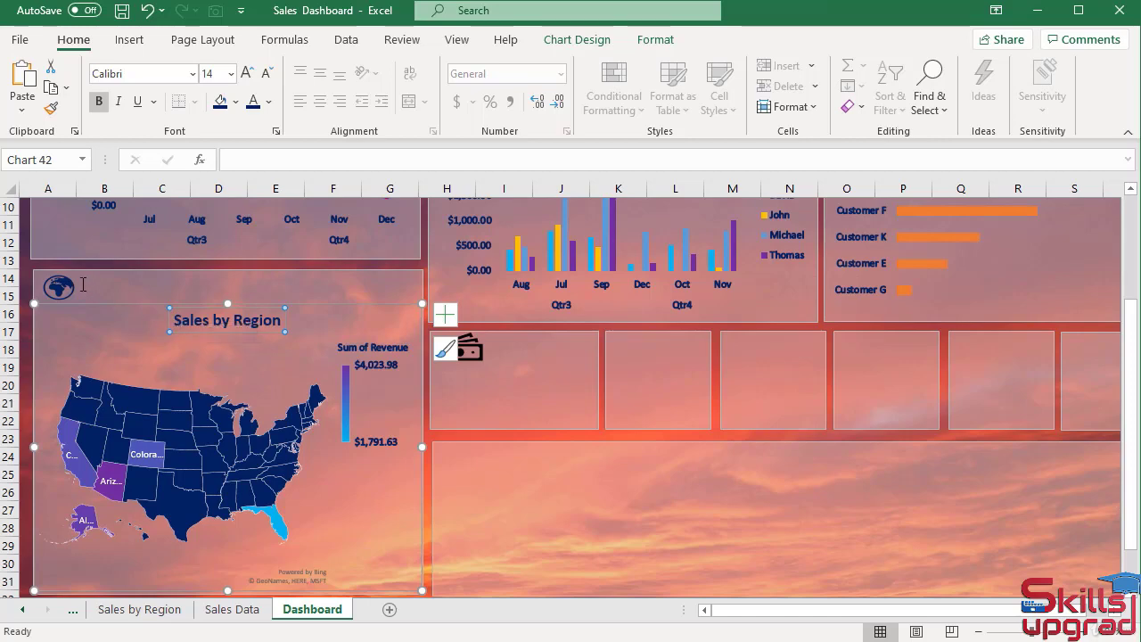
- Insert an empty text box beside the globe icon, above the map chart
click(128, 39)
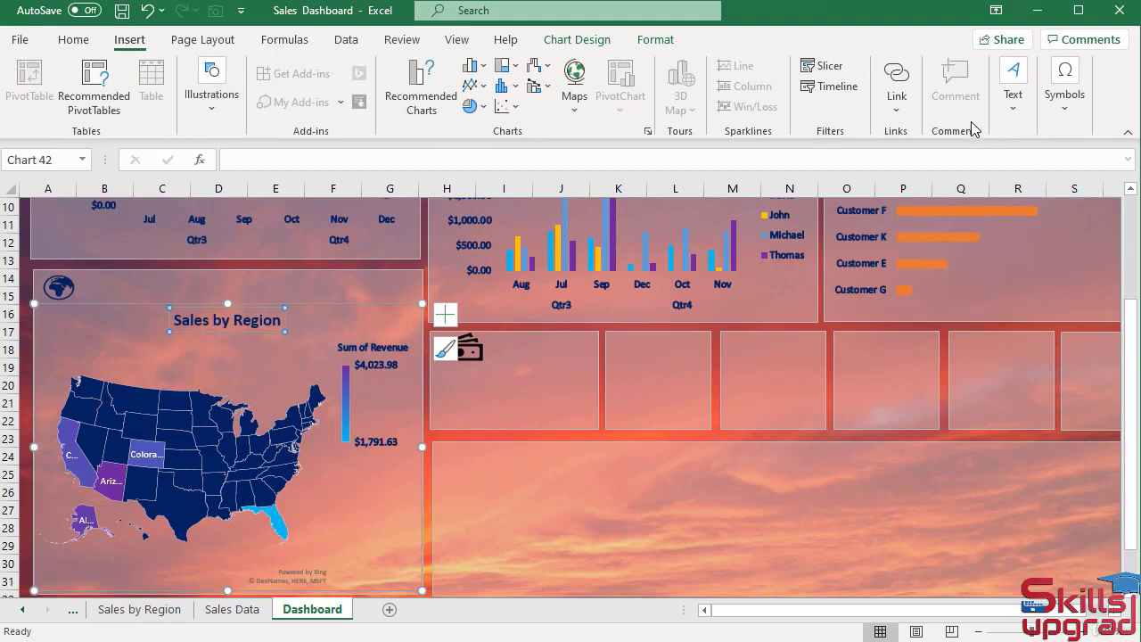
click(1023, 107)
click(930, 169)
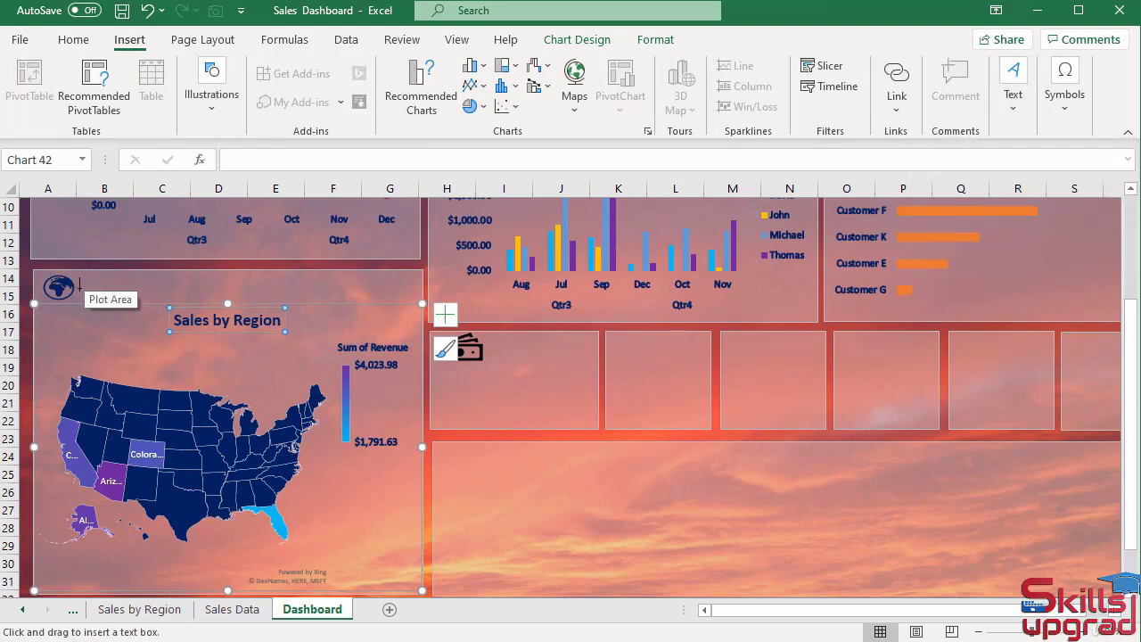
mouse_move(79, 288)
mouse_down()
mouse_move(98, 298)
mouse_move(199, 297)
mouse_move(140, 272)
mouse_up()
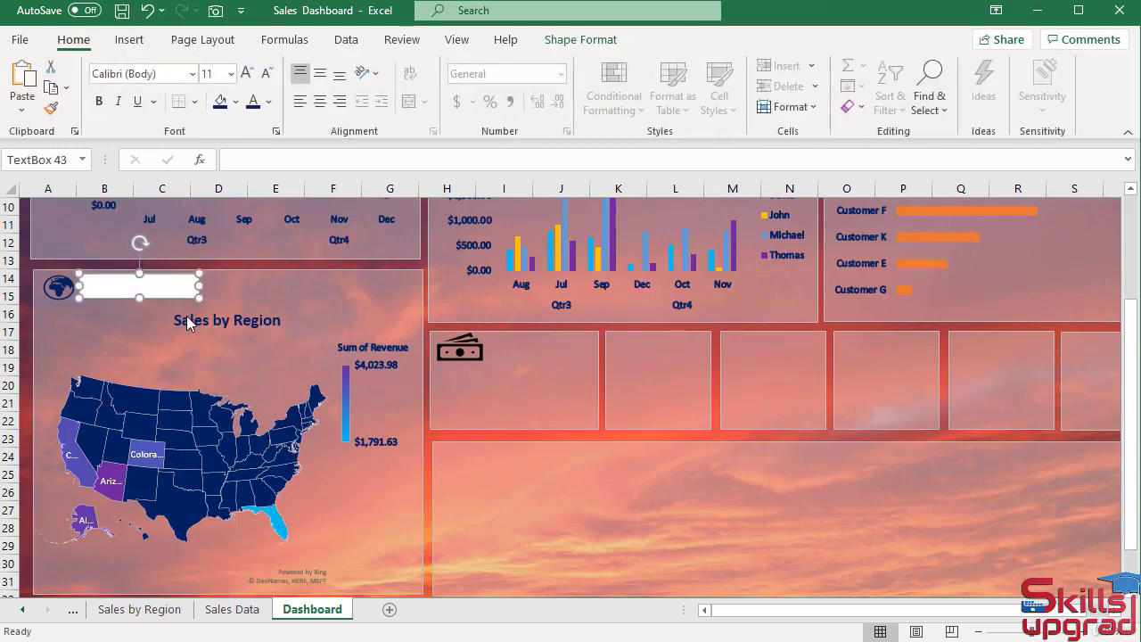
- Copy the map chart's title text "Sales by Region" into the new text box
click(185, 321)
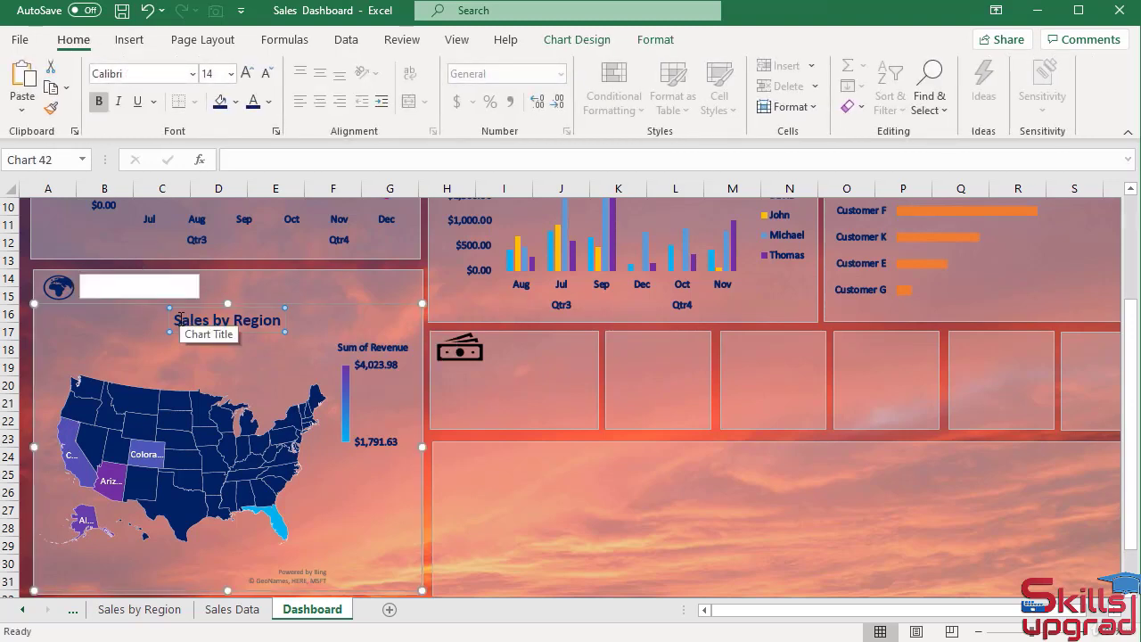
triple_click(180, 320)
key(ctrl+c)
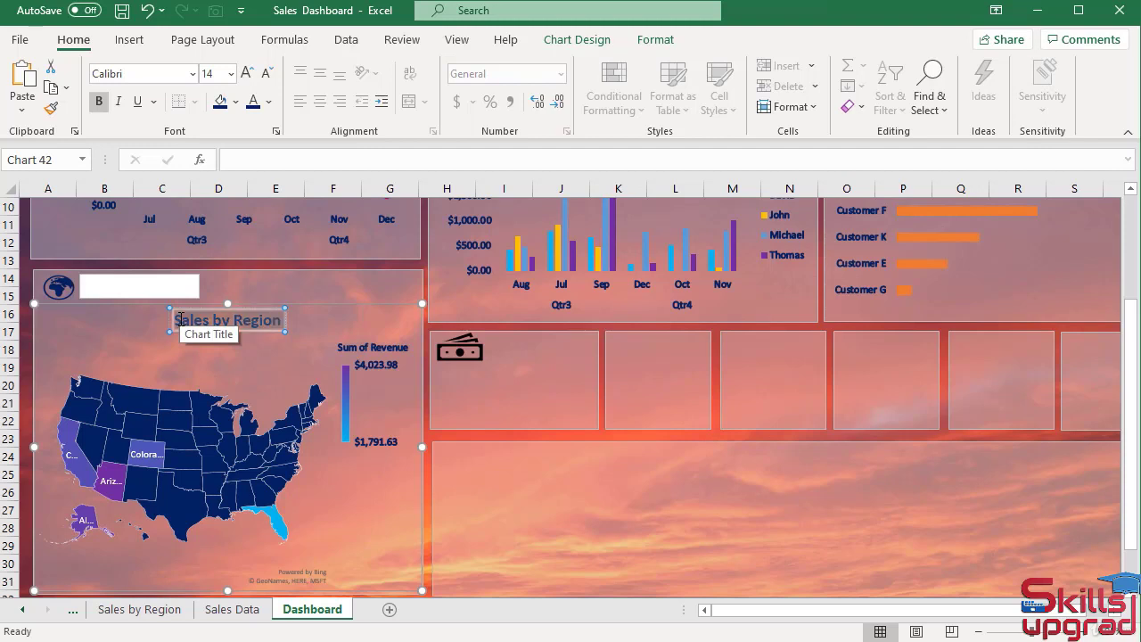
click(129, 290)
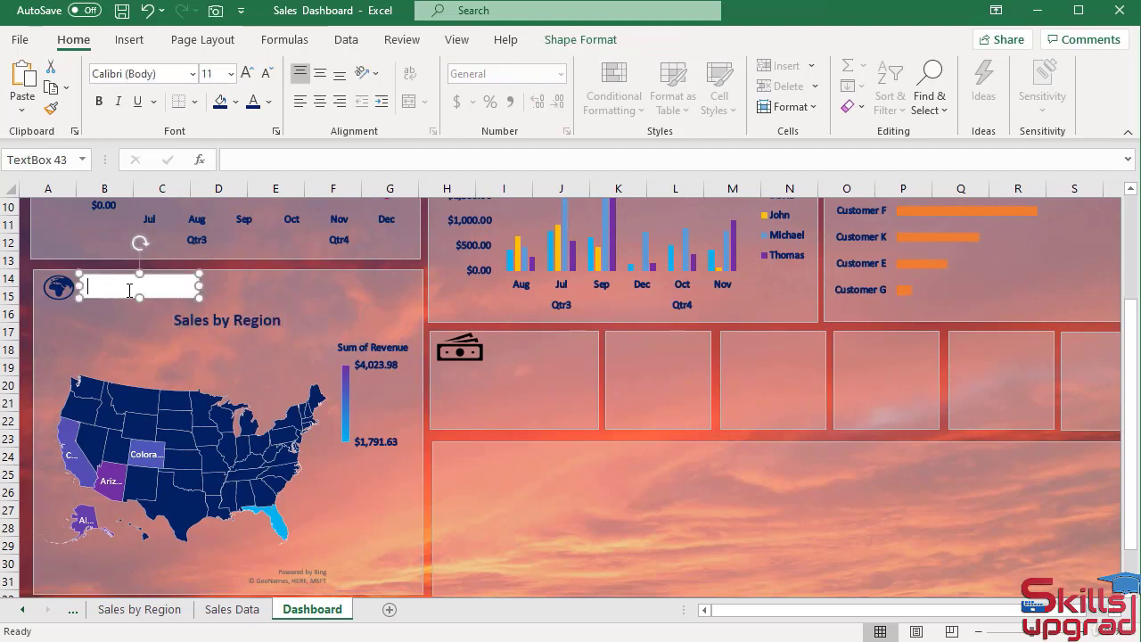
key(ctrl+v)
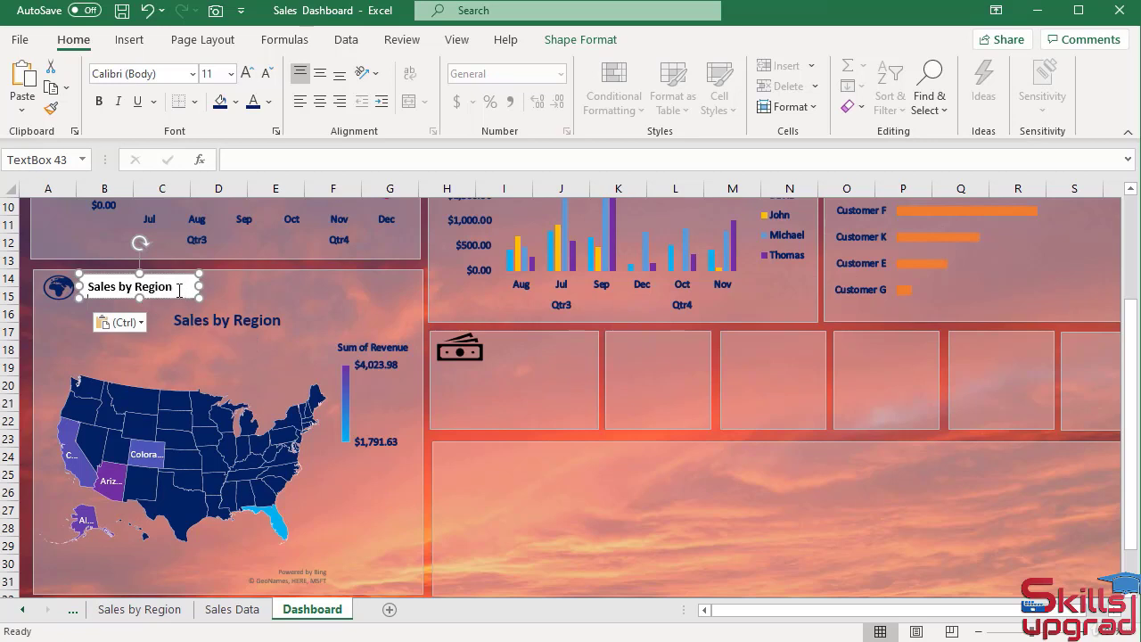
- Format the text box's text as non-bold dark blue at 14 pt and widen the box to about 1.53" to keep it on one line
key(ctrl+b)
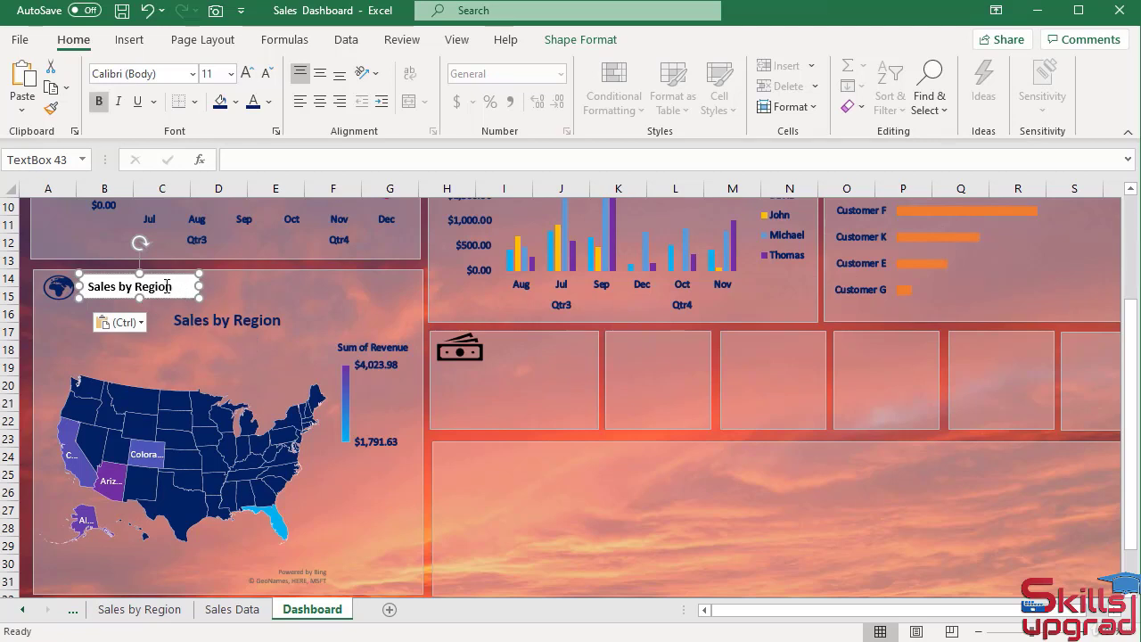
key(ctrl+a)
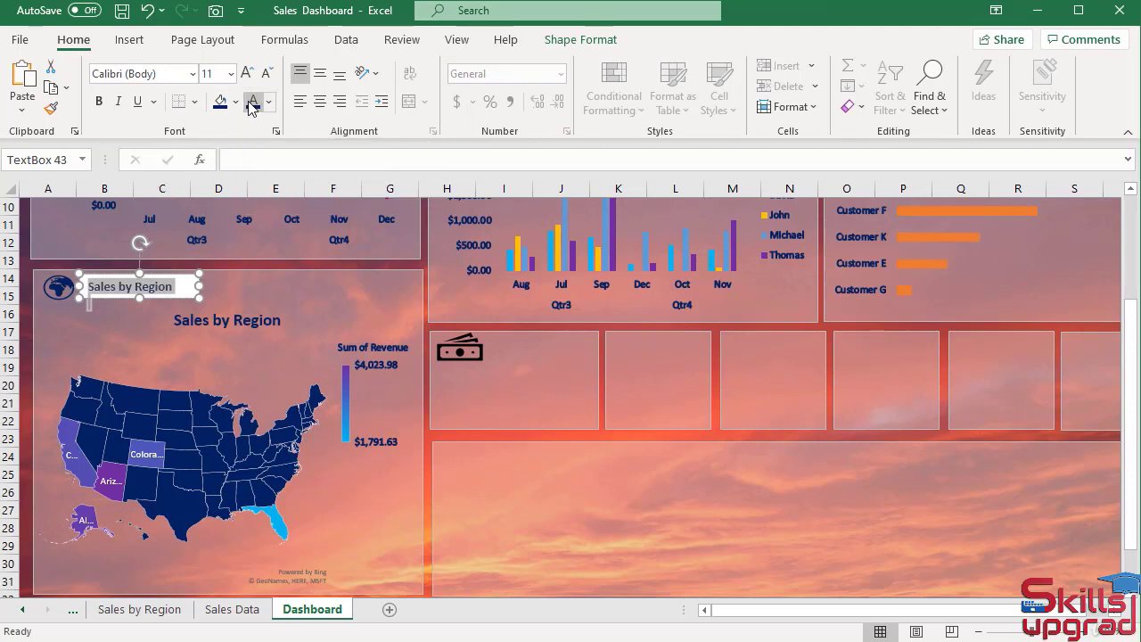
click(97, 106)
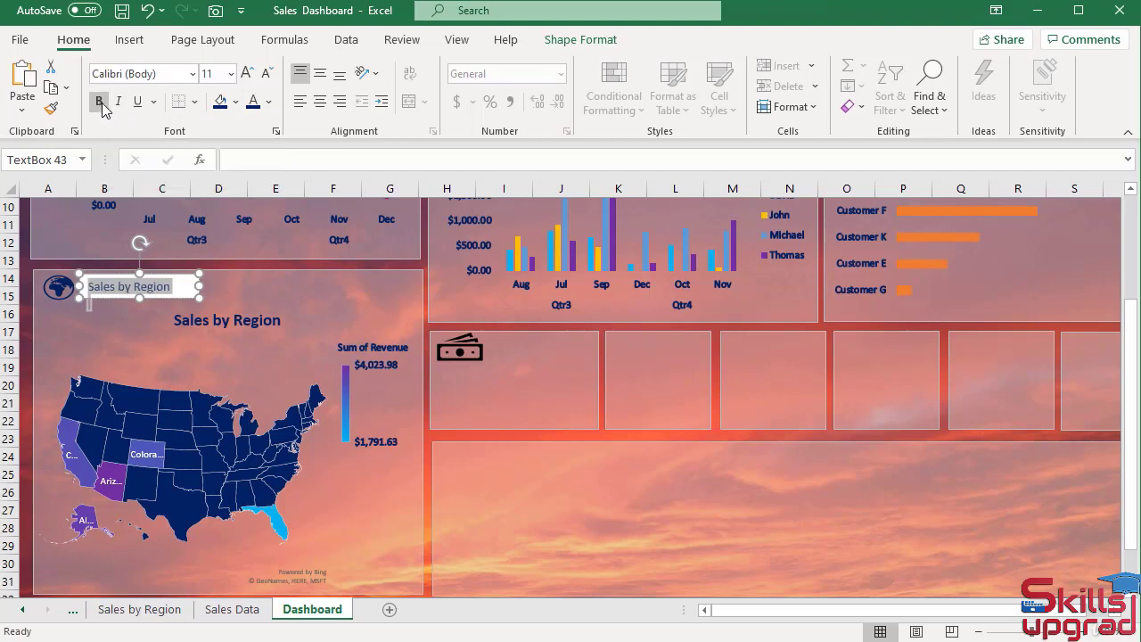
click(231, 76)
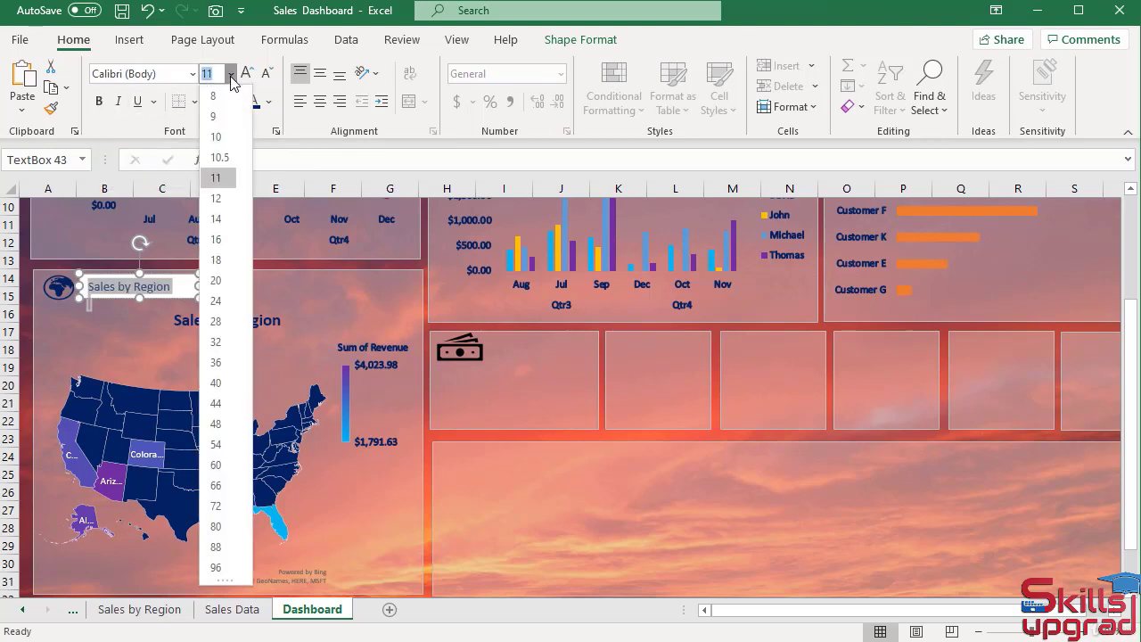
click(222, 219)
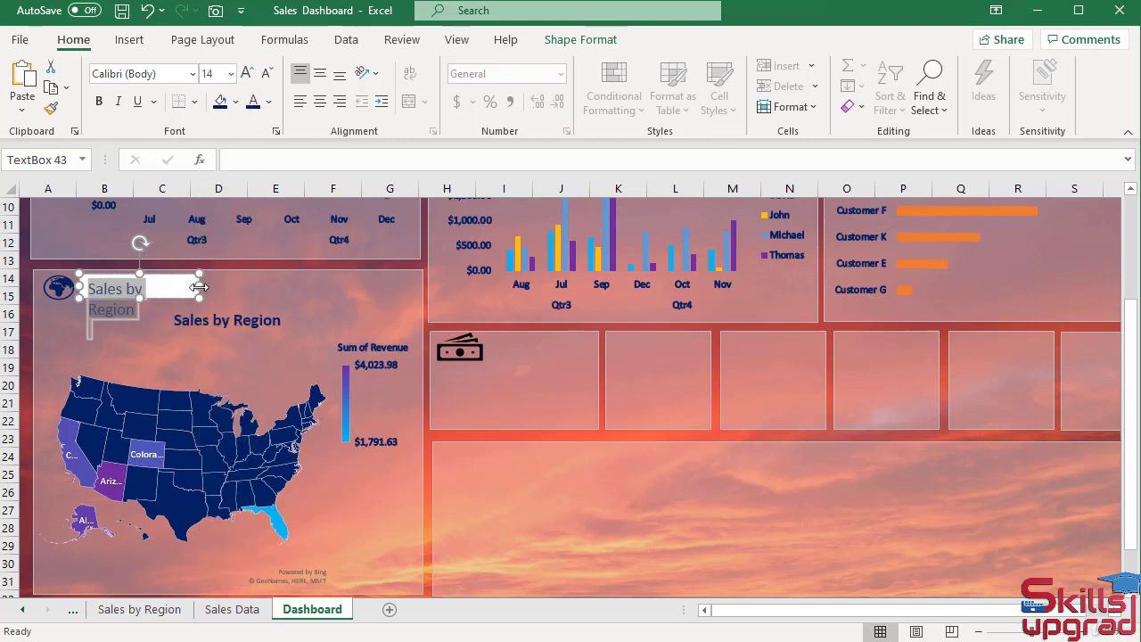
drag(199, 287, 211, 287)
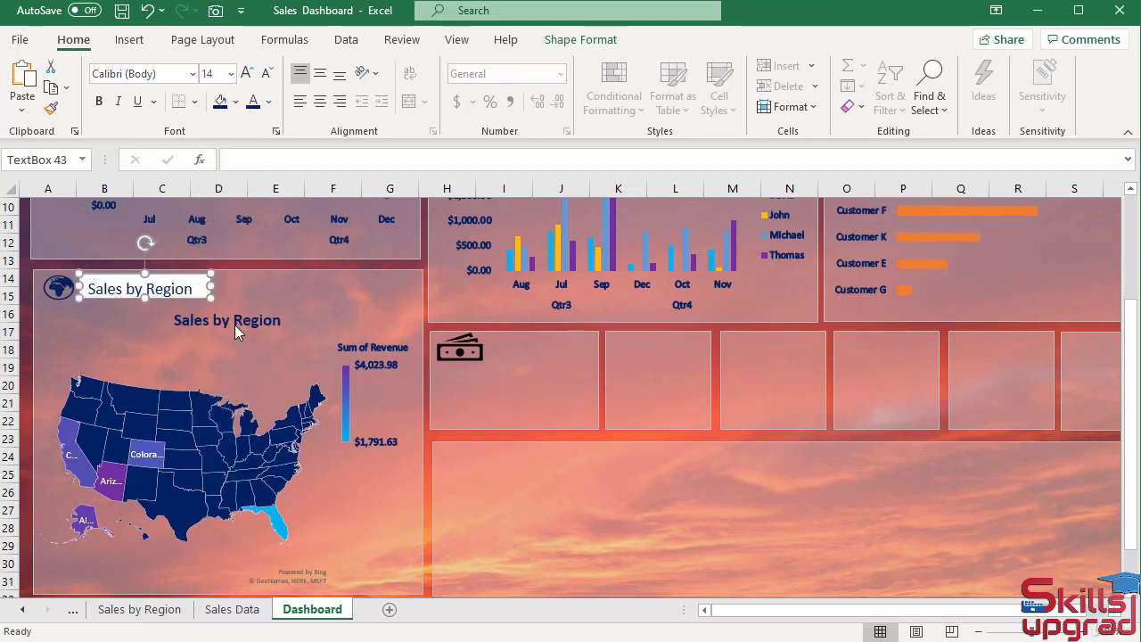
- Remove the Chart Title element from the map chart
click(242, 316)
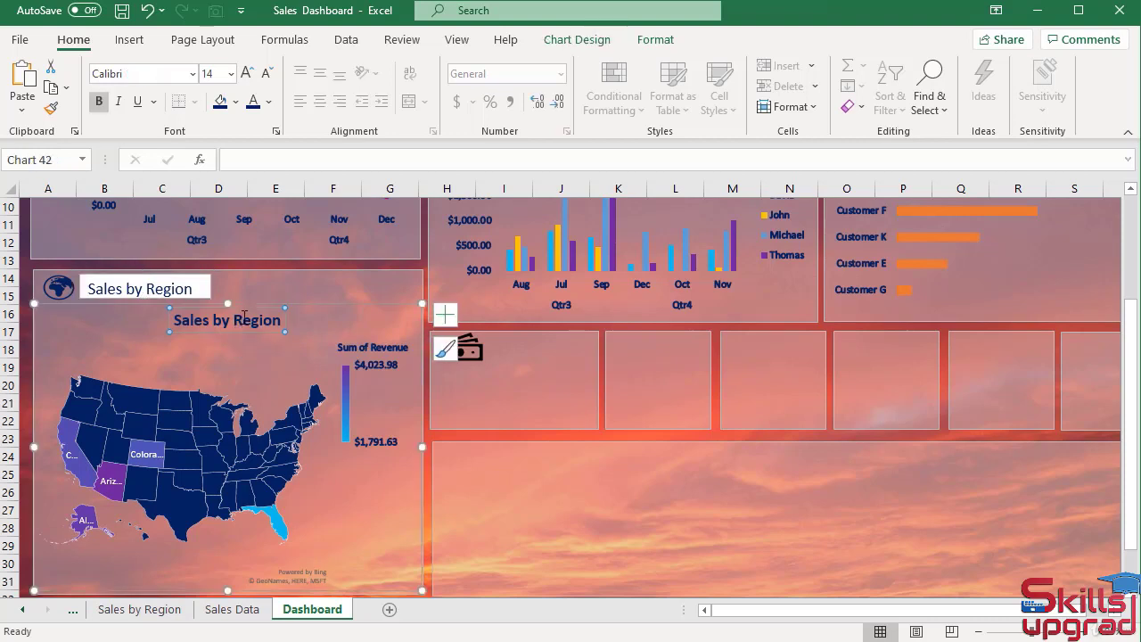
click(445, 314)
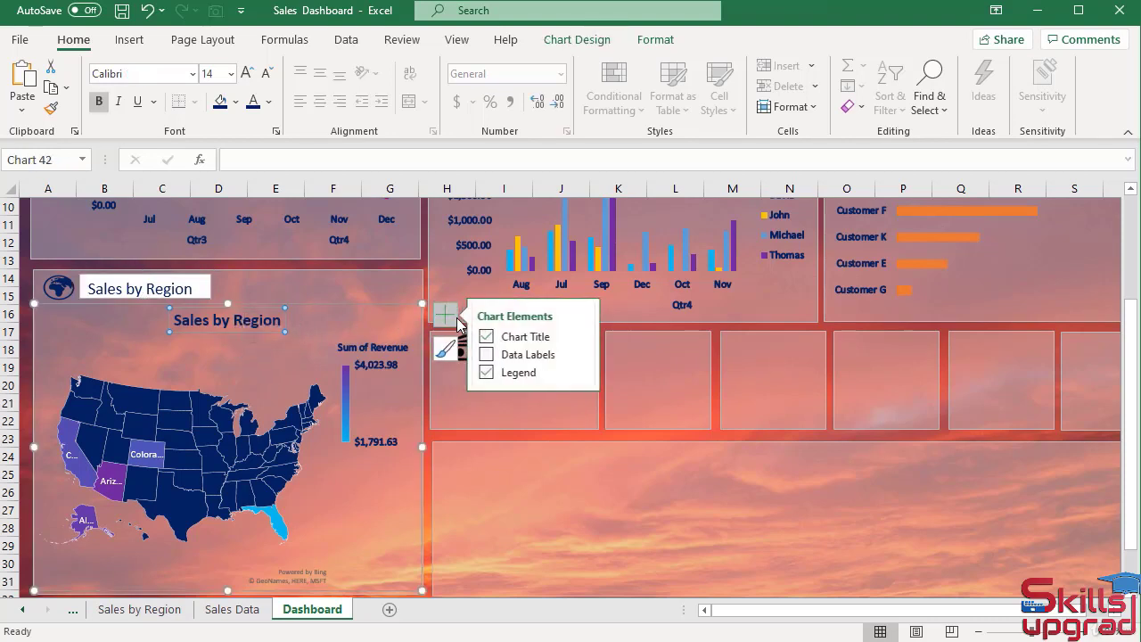
click(488, 336)
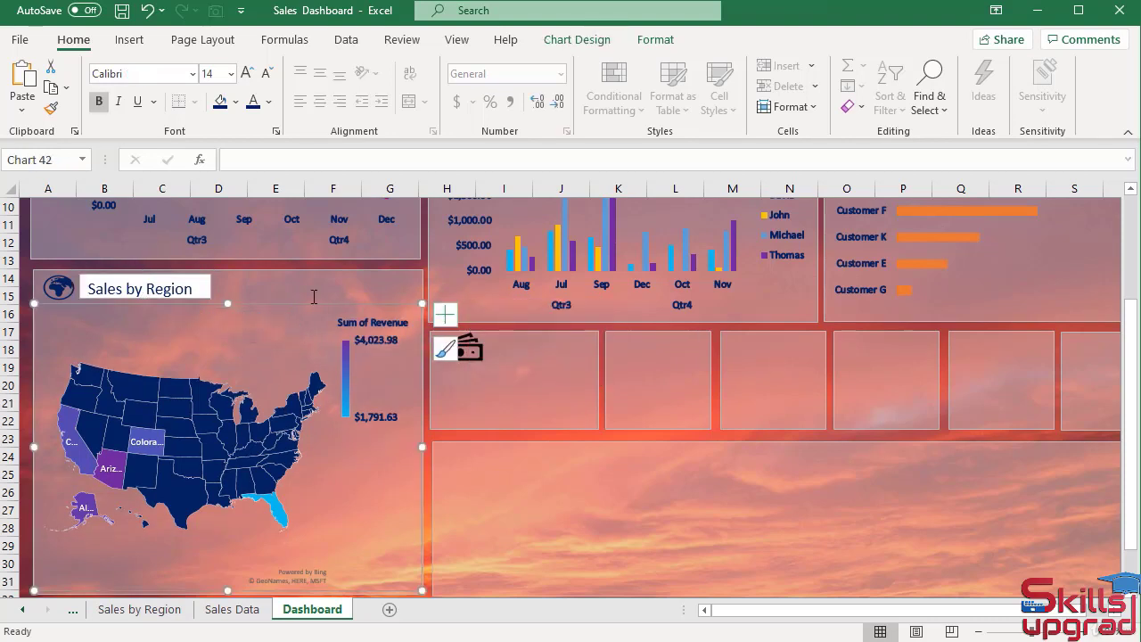
- Set the Sales by Region text box to no fill and no outline
click(183, 288)
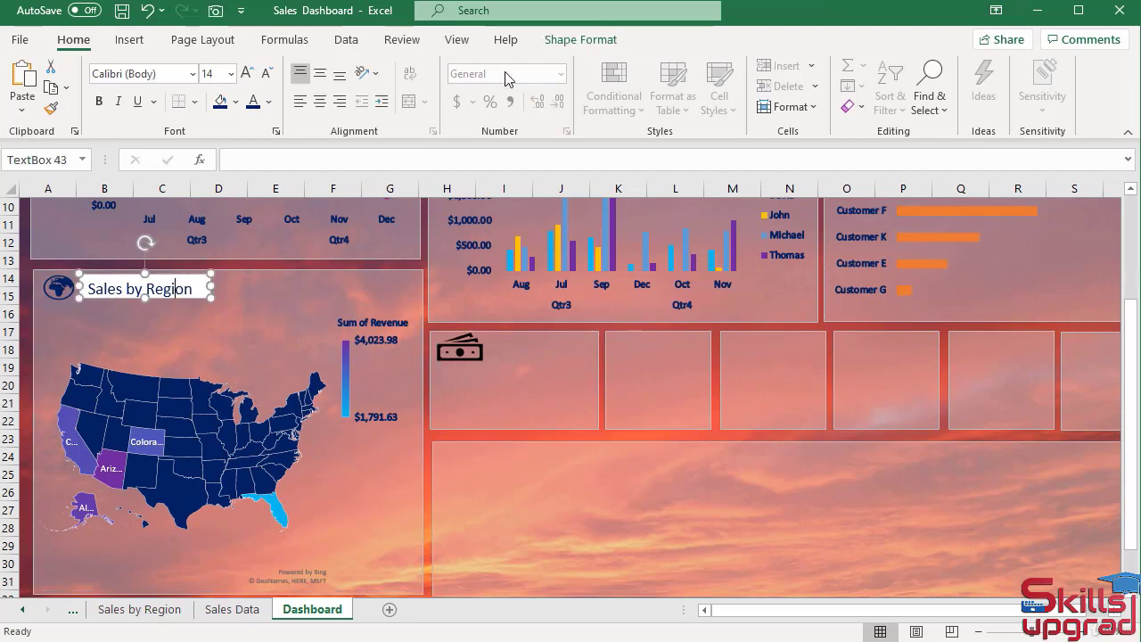
click(576, 40)
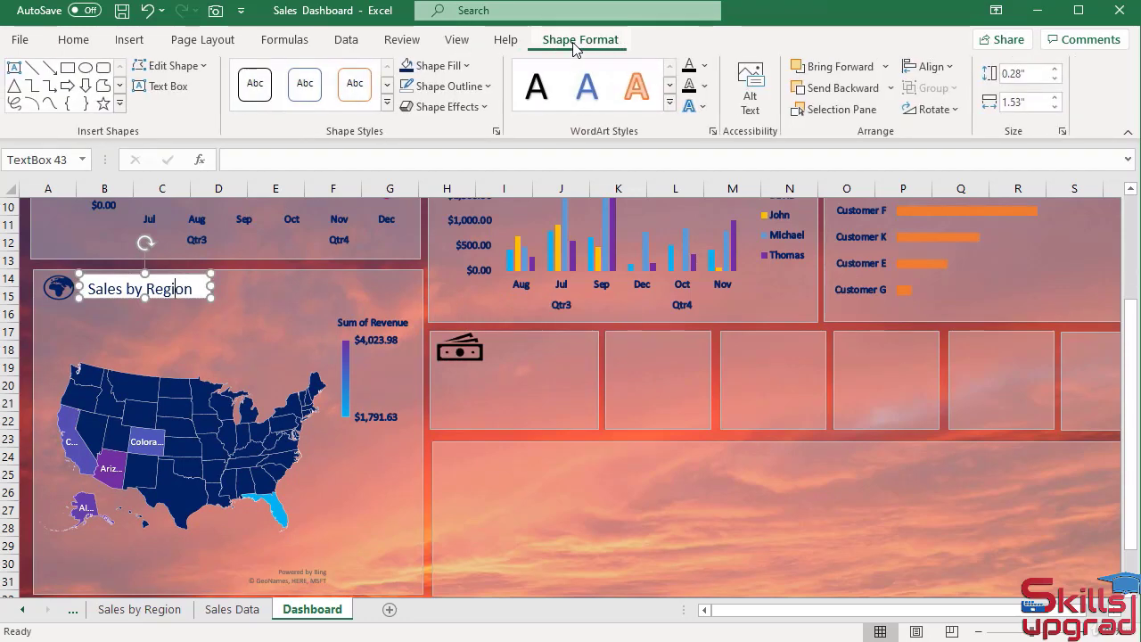
click(466, 67)
click(437, 292)
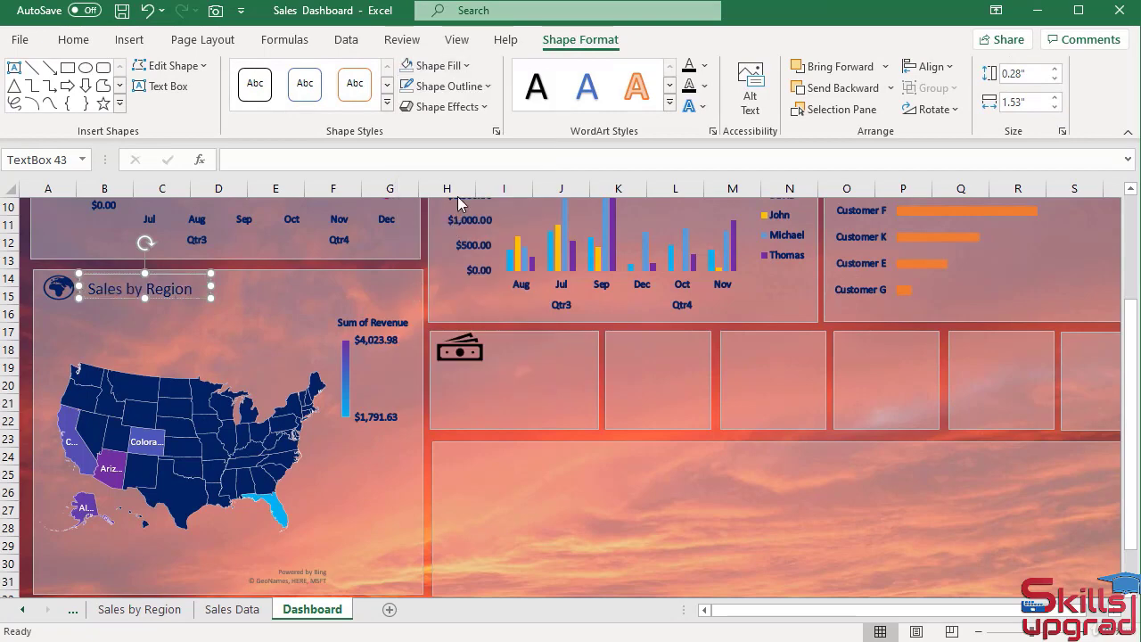
click(487, 86)
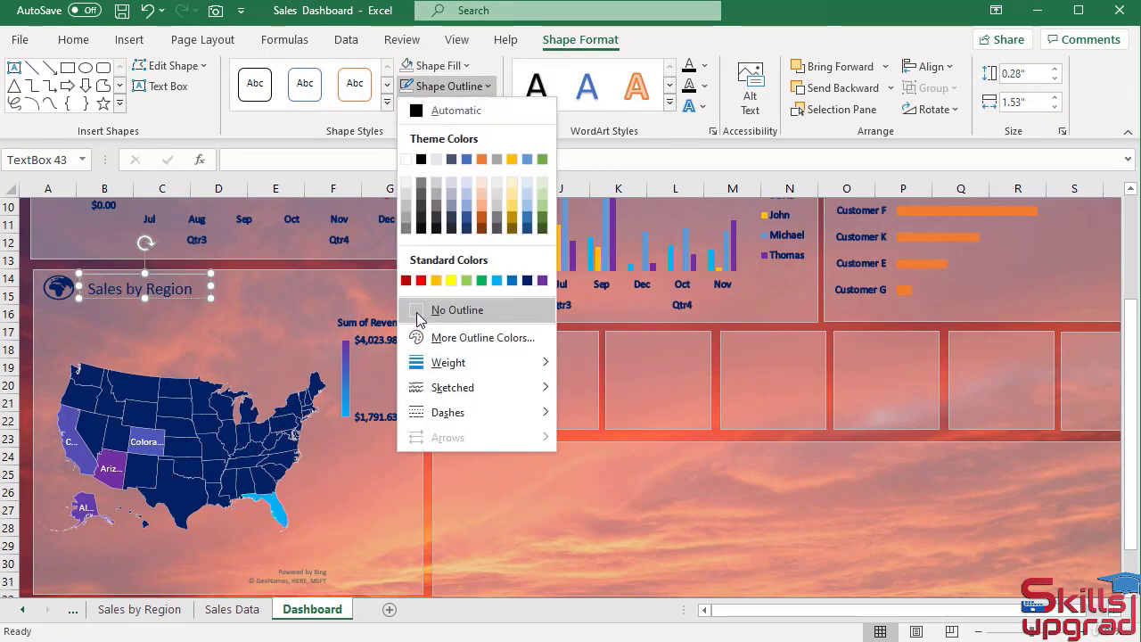
click(455, 310)
- Make the Sales by Region heading text bold, keeping the 14 pt size
scroll(161, 455, up, 3)
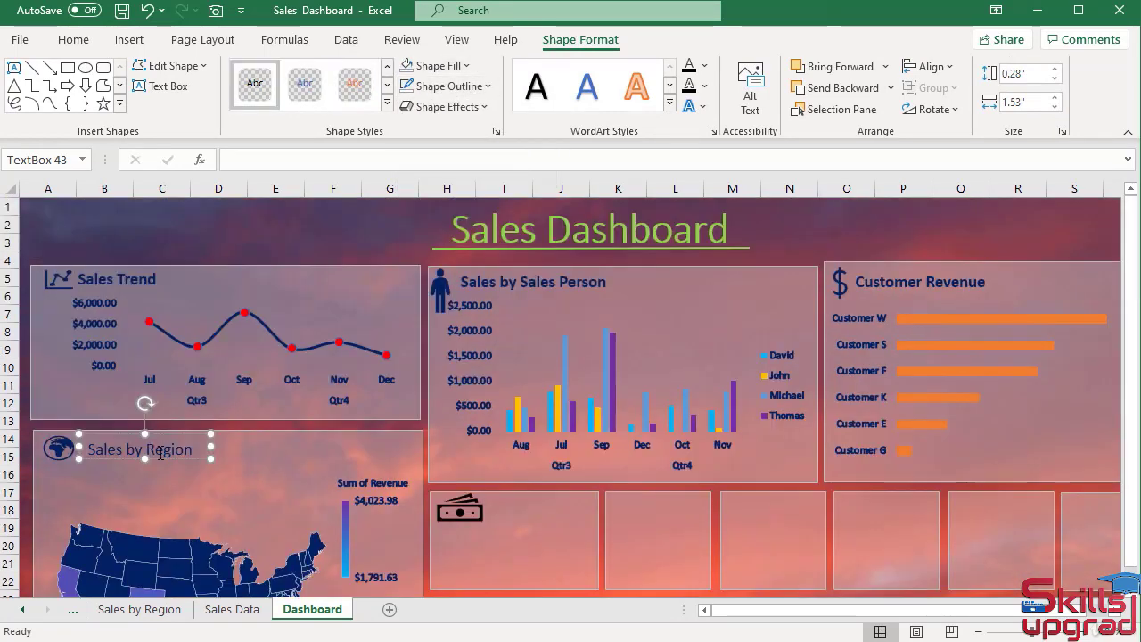
drag(160, 453, 163, 456)
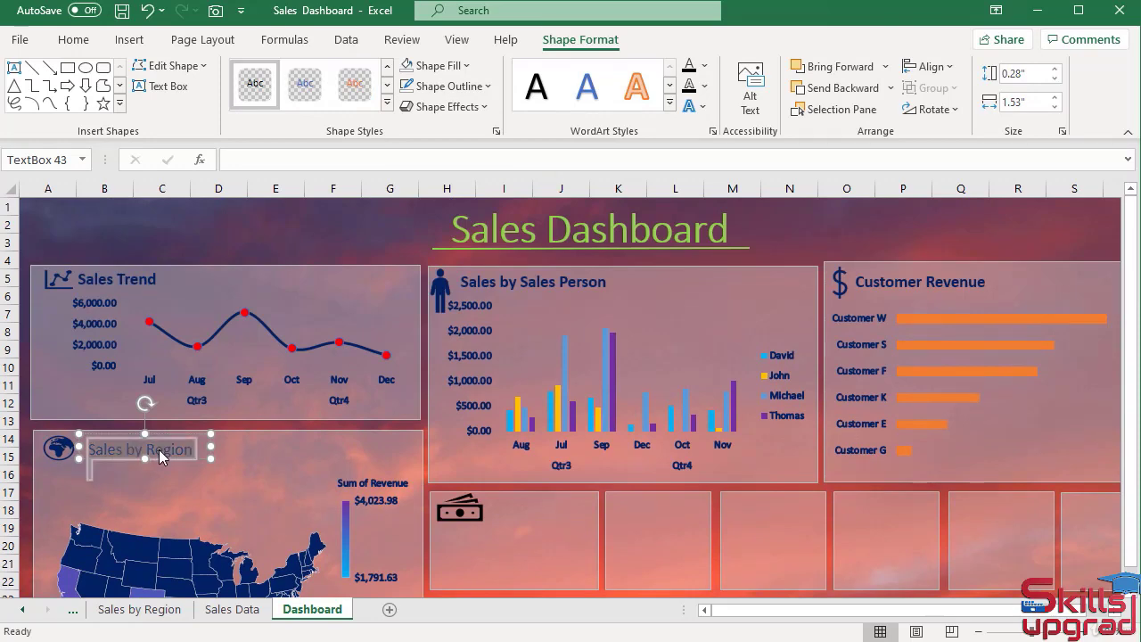
click(74, 40)
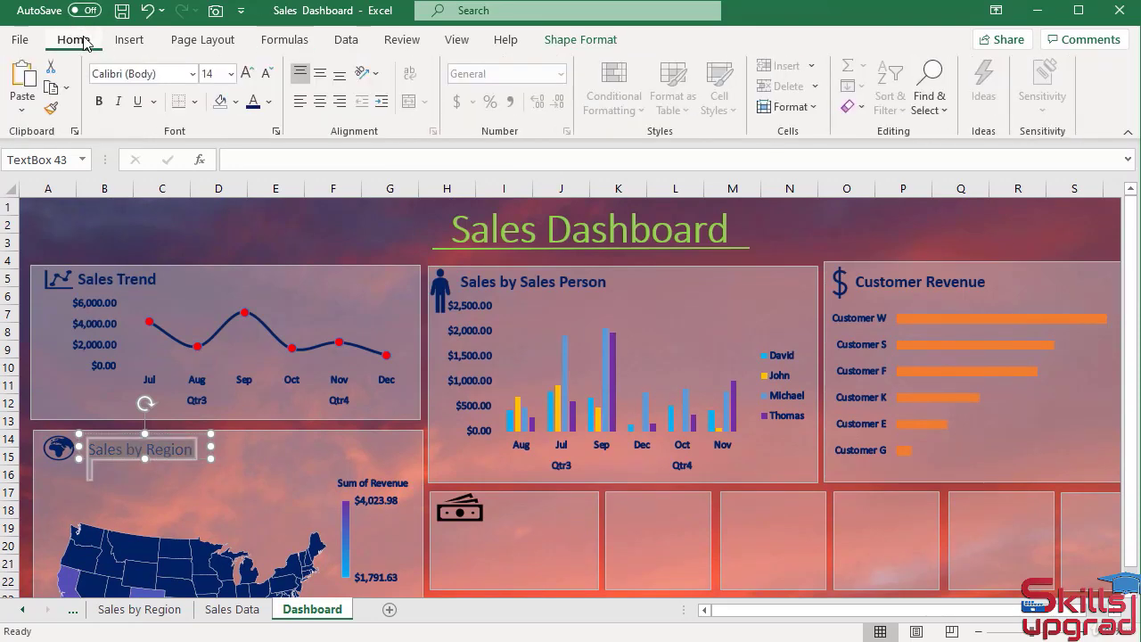
click(231, 74)
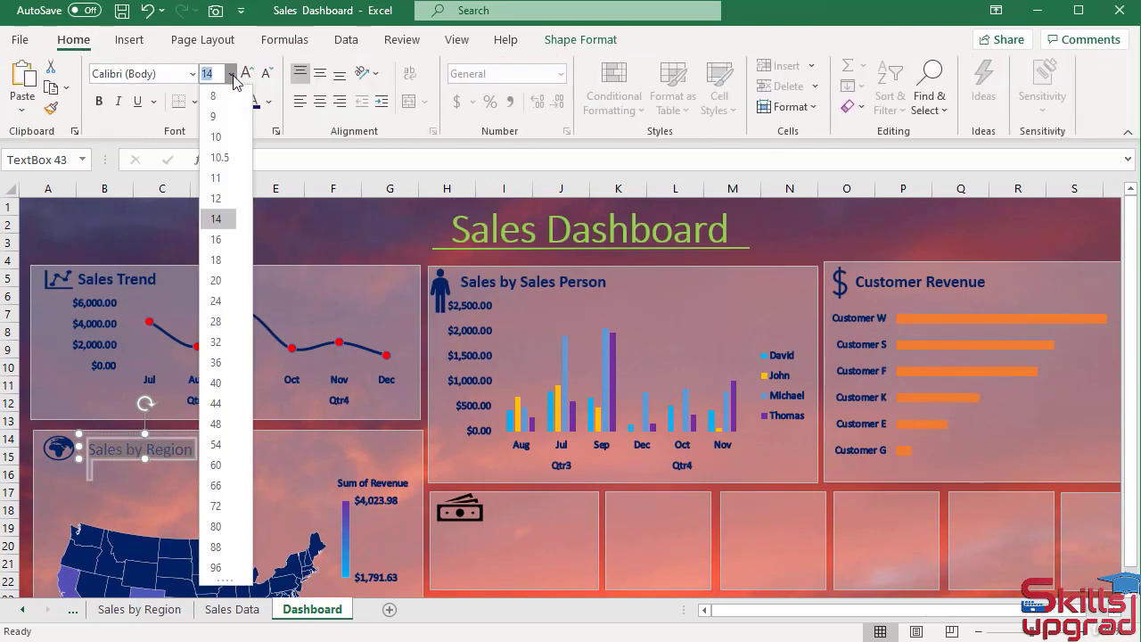
click(99, 101)
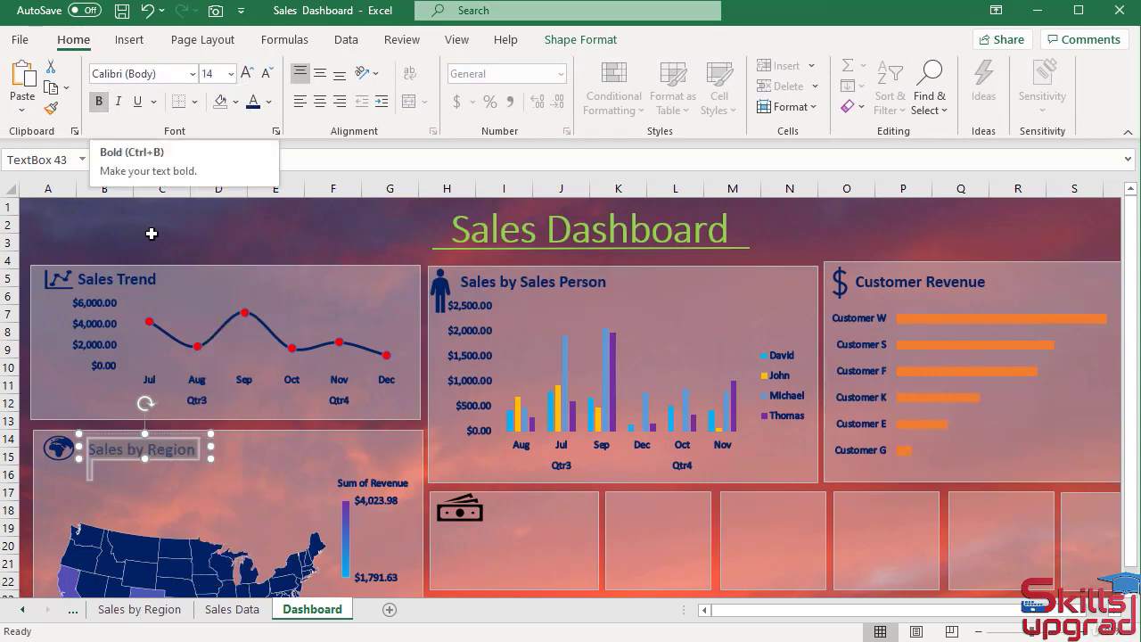
- Stretch the map chart upward to the panel's upper edge and select the Sales by Region text box
click(270, 468)
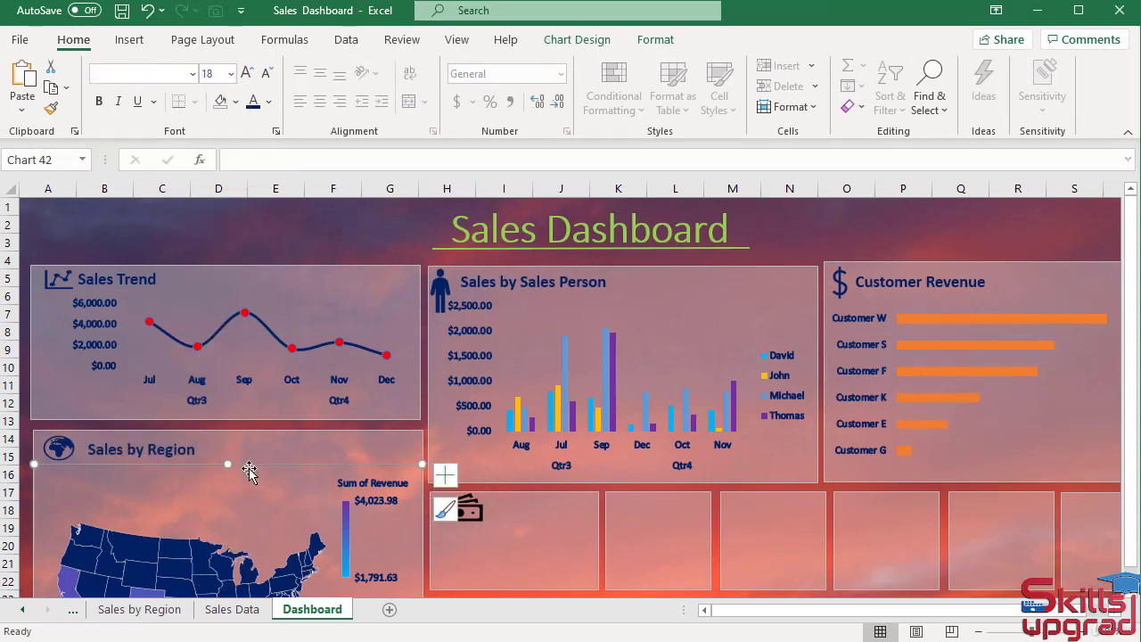
scroll(353, 493, down, 1)
scroll(353, 486, down, 4)
scroll(348, 487, up, 2)
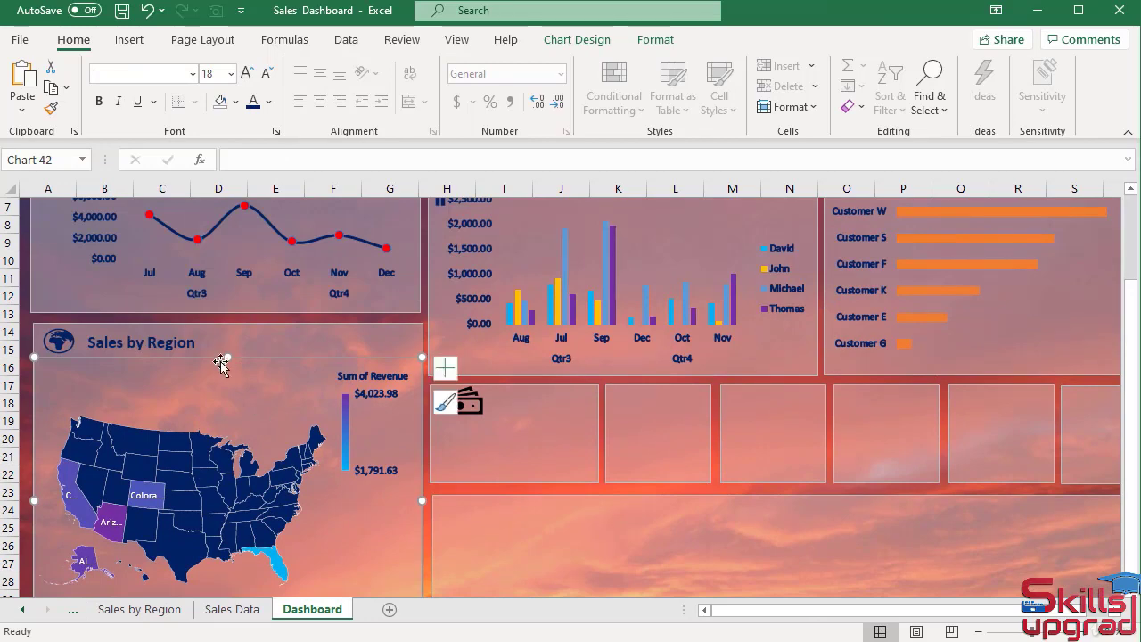
drag(229, 359, 227, 321)
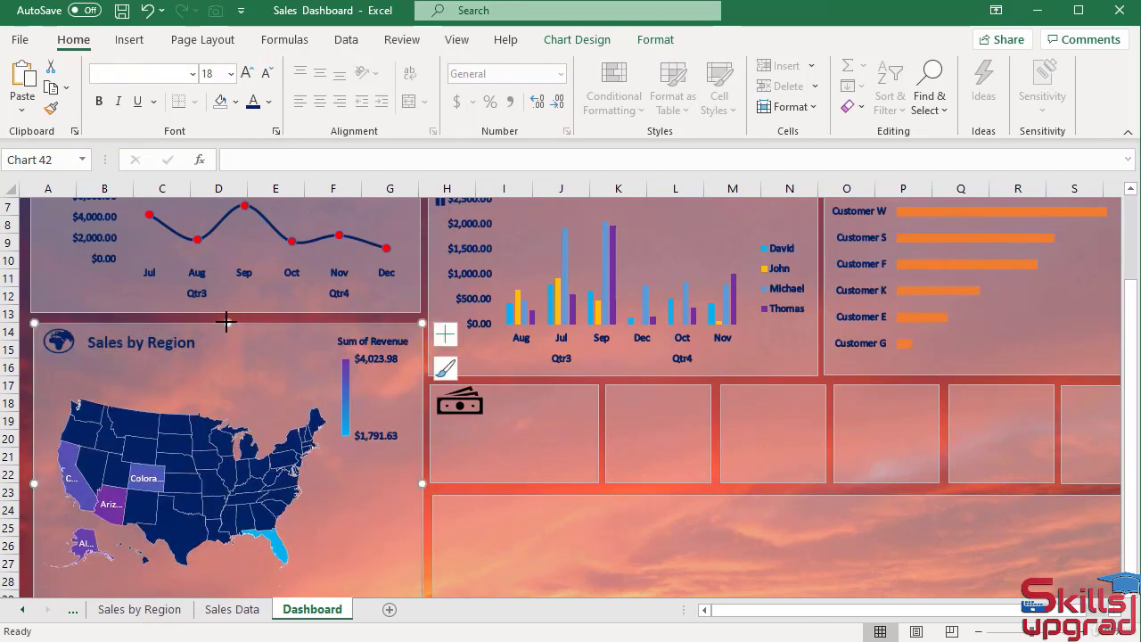
click(150, 348)
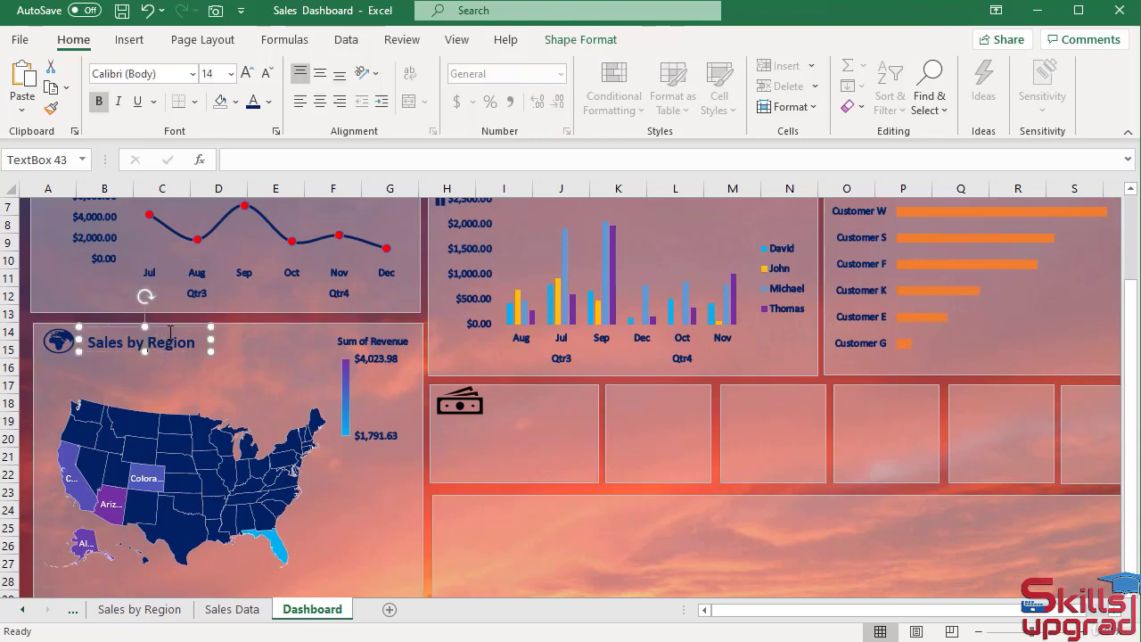